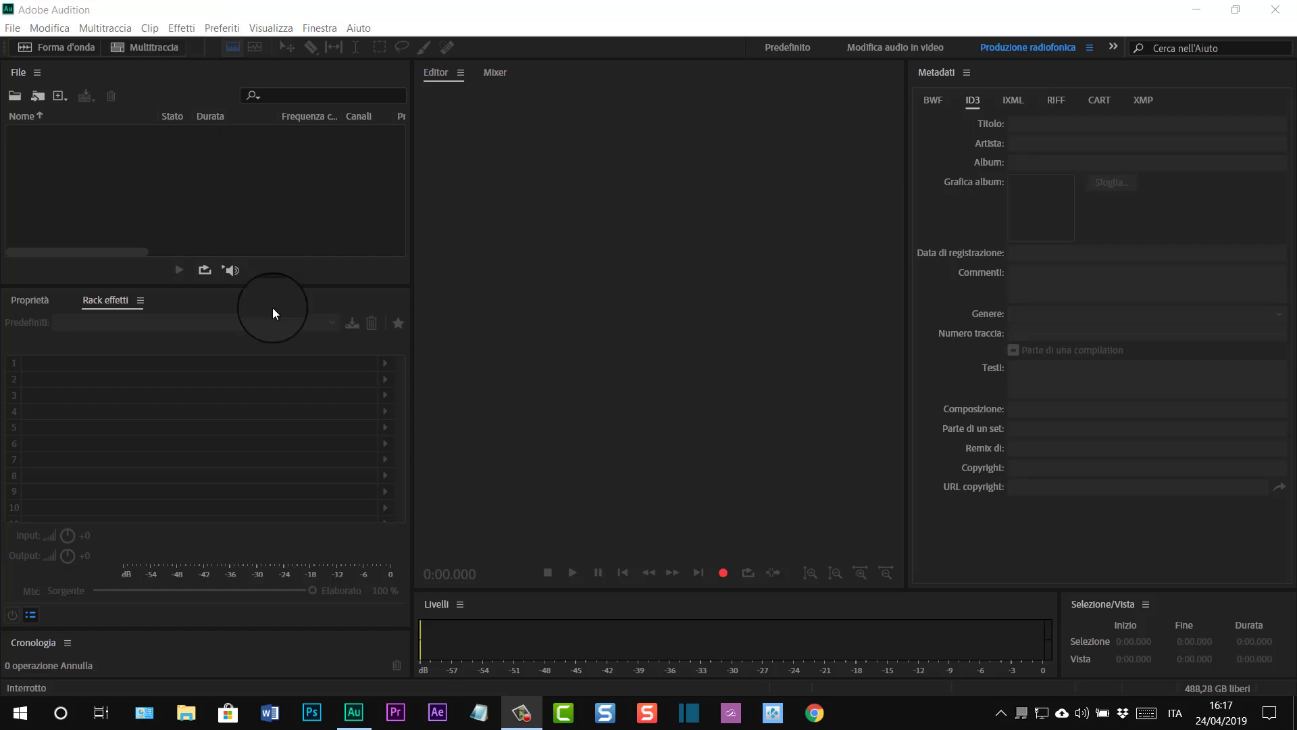
- Bring audio fruscio.wav from the Download folder into the waveform editor, and put the file browser away
click(186, 723)
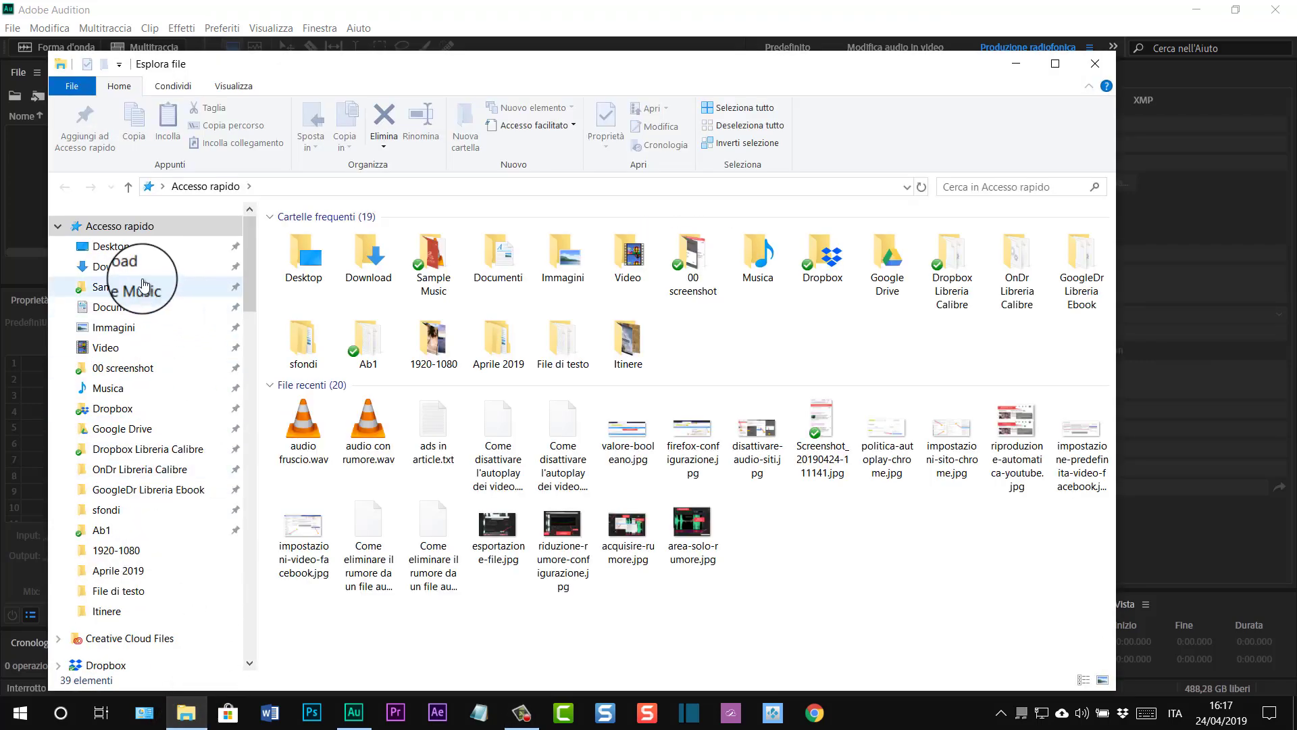
click(134, 270)
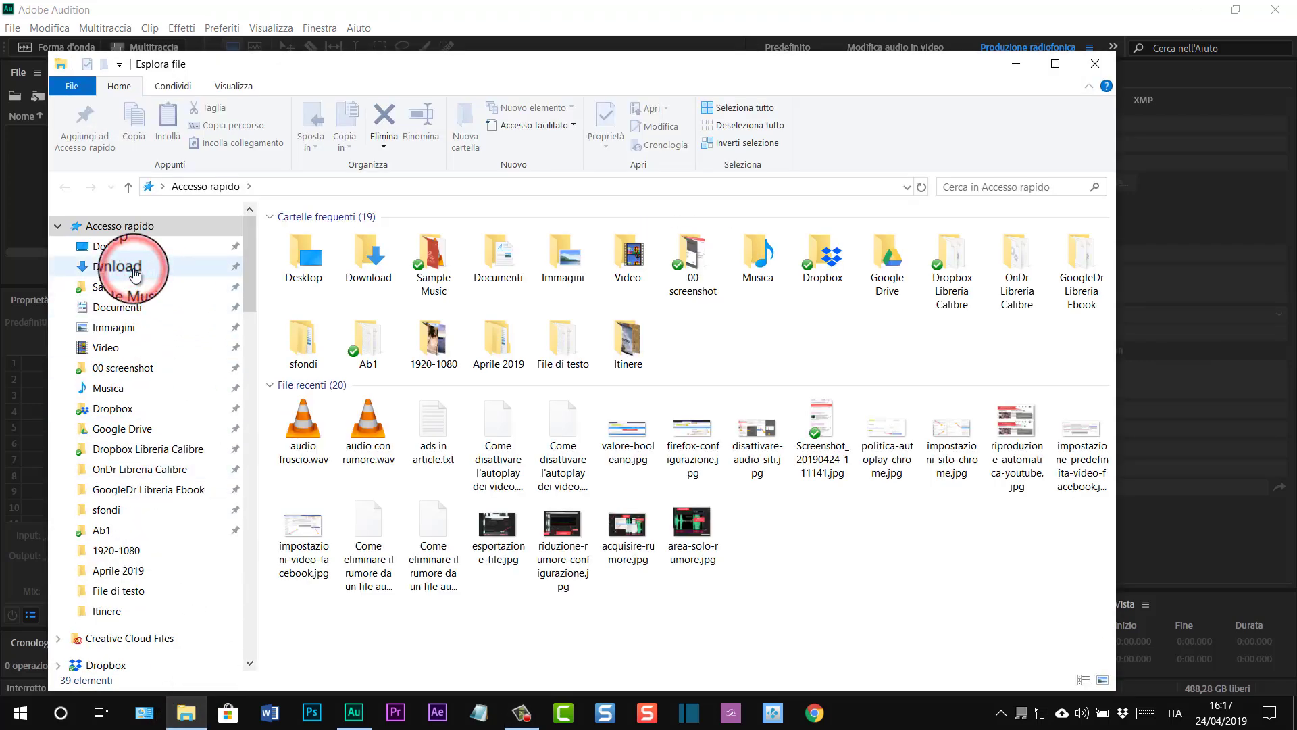
drag(567, 62, 745, 363)
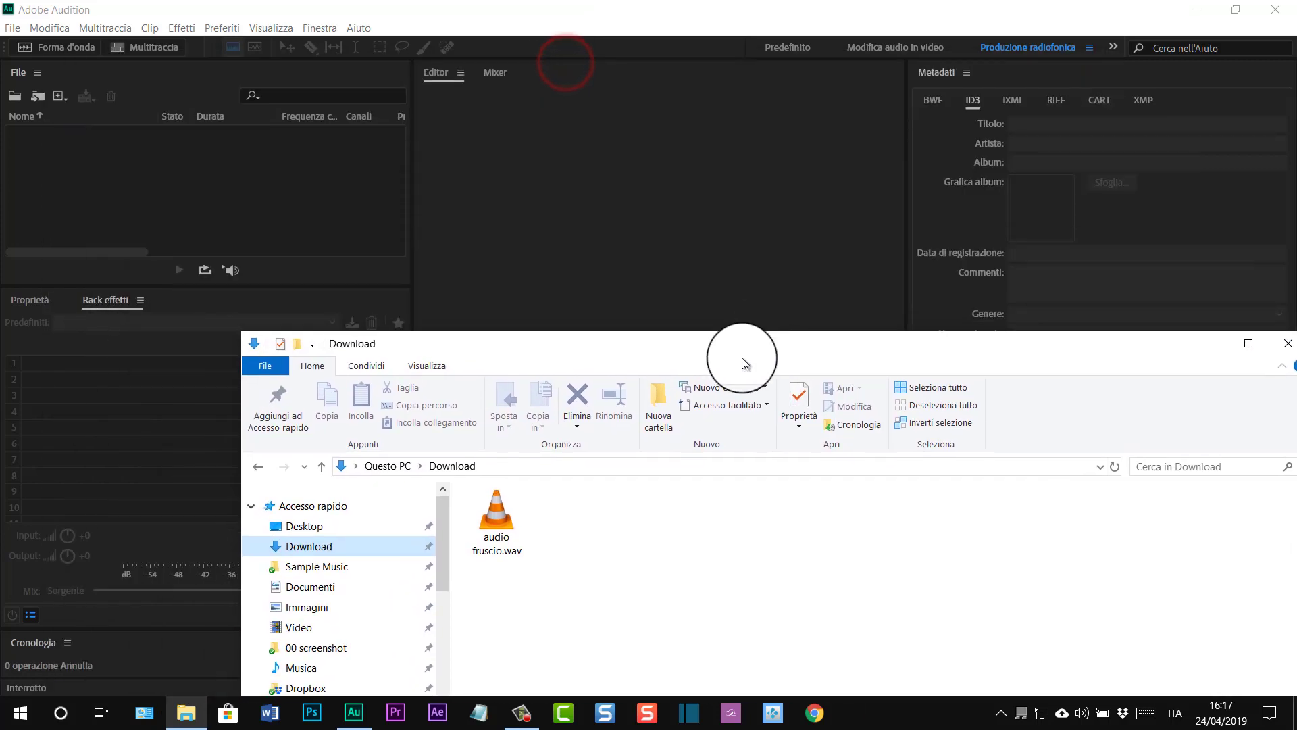
drag(498, 516, 619, 233)
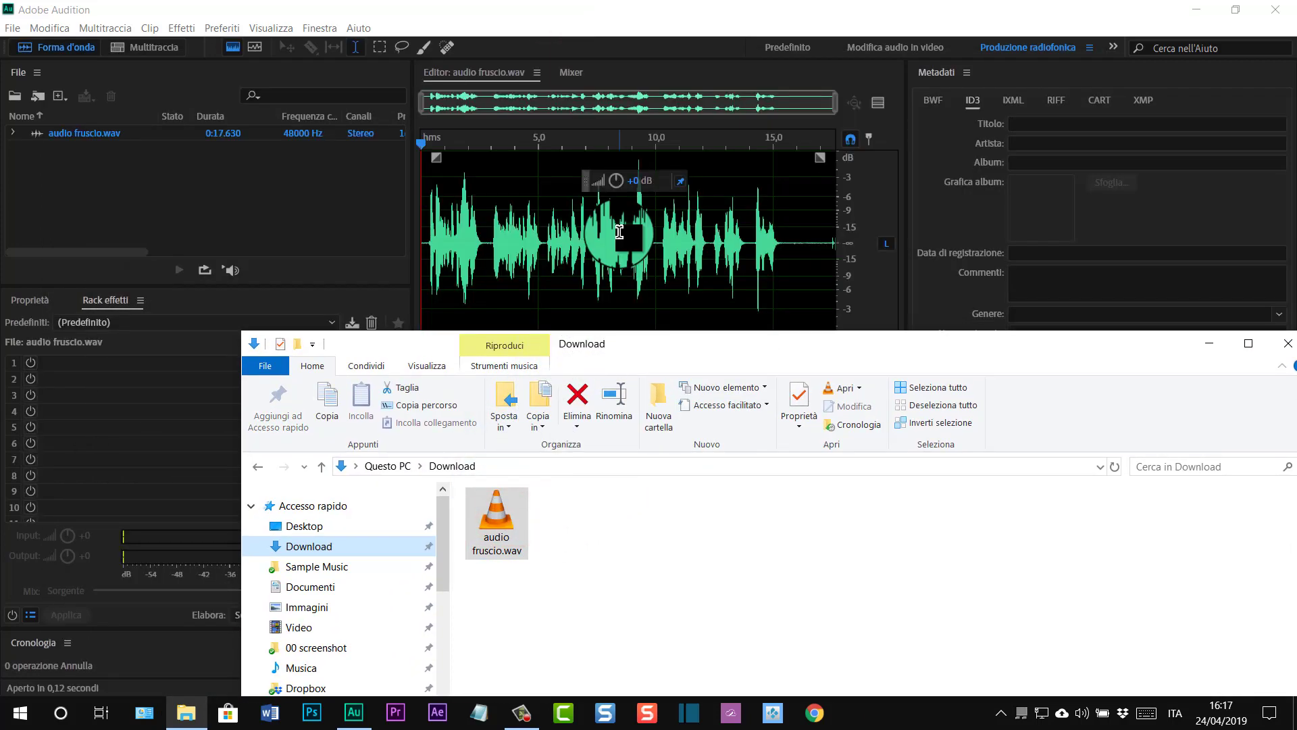
click(1094, 349)
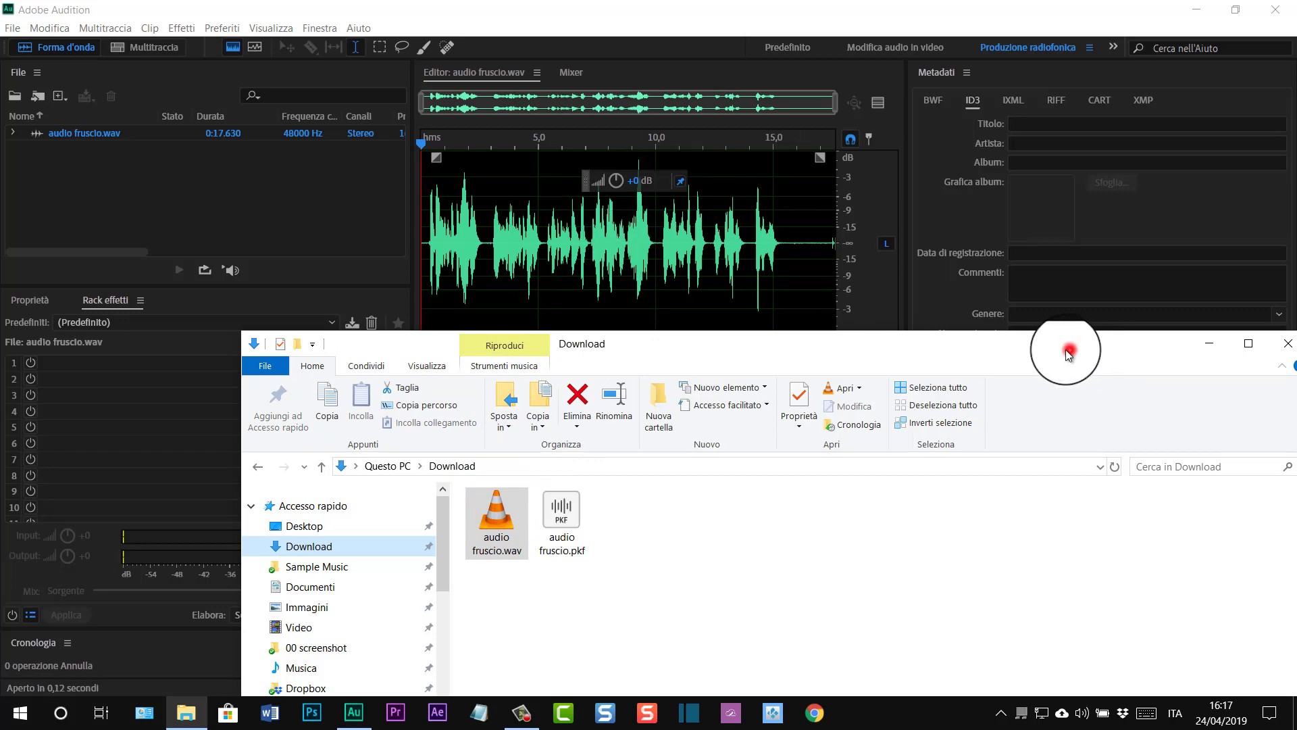
drag(1069, 354, 991, 343)
click(1210, 335)
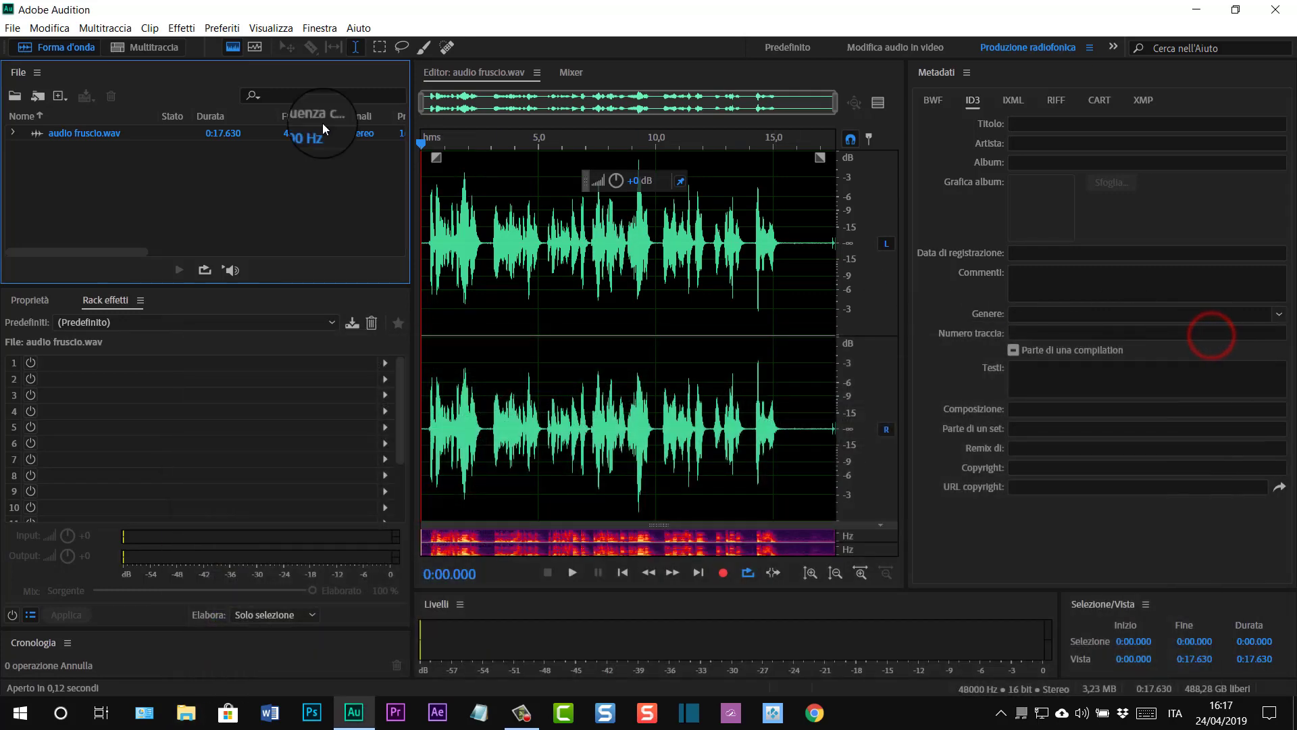
click(181, 29)
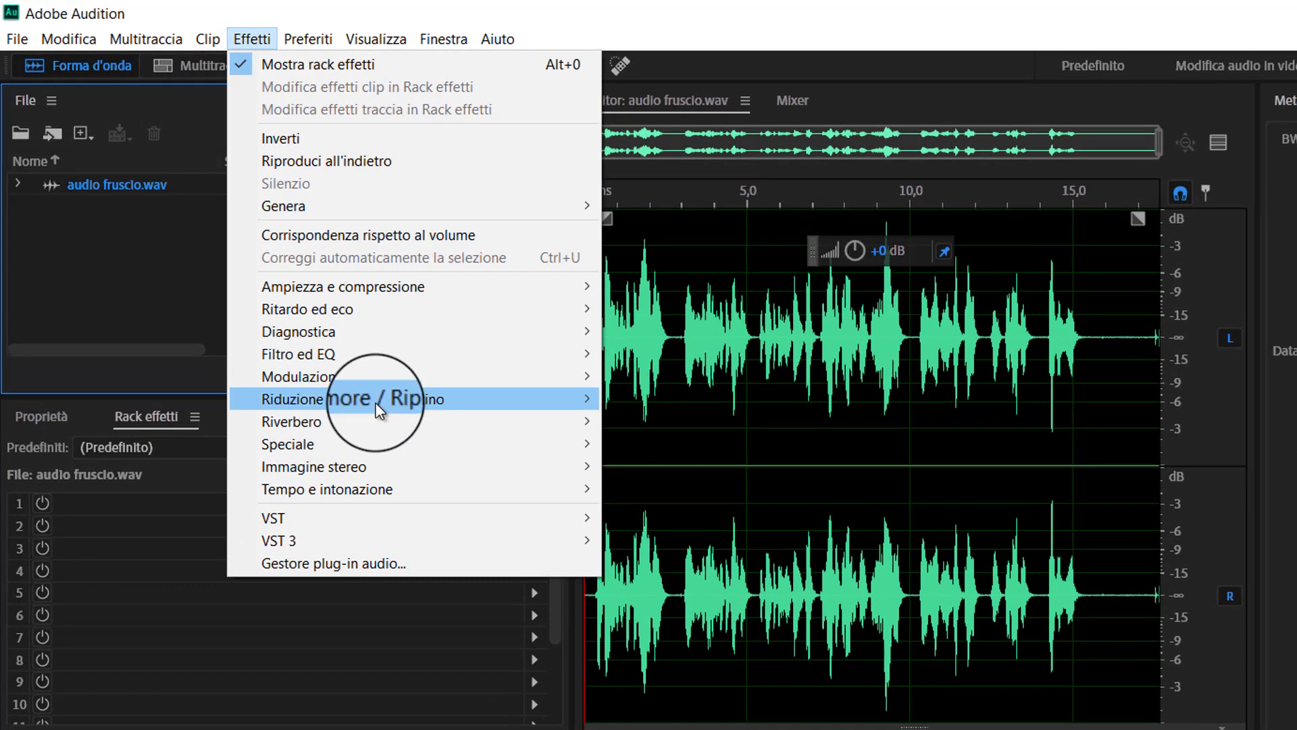
mouse_move(275, 289)
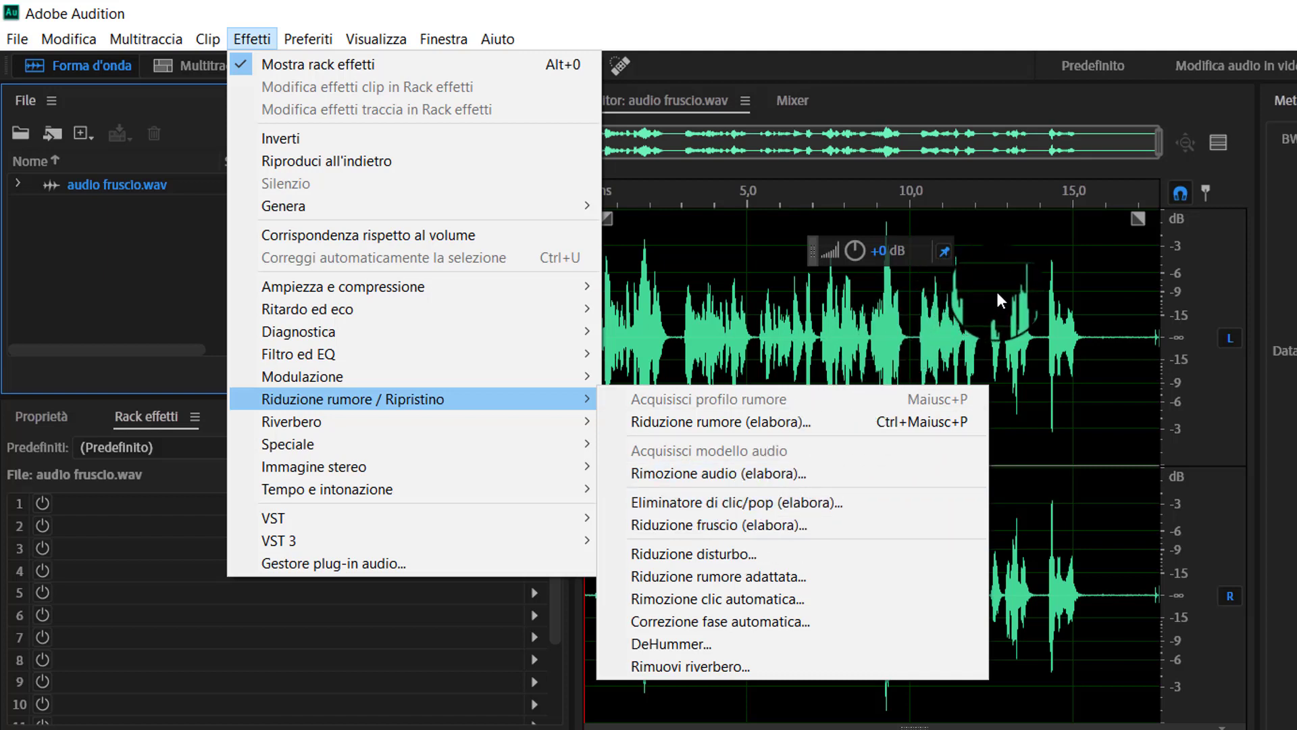
click(1094, 537)
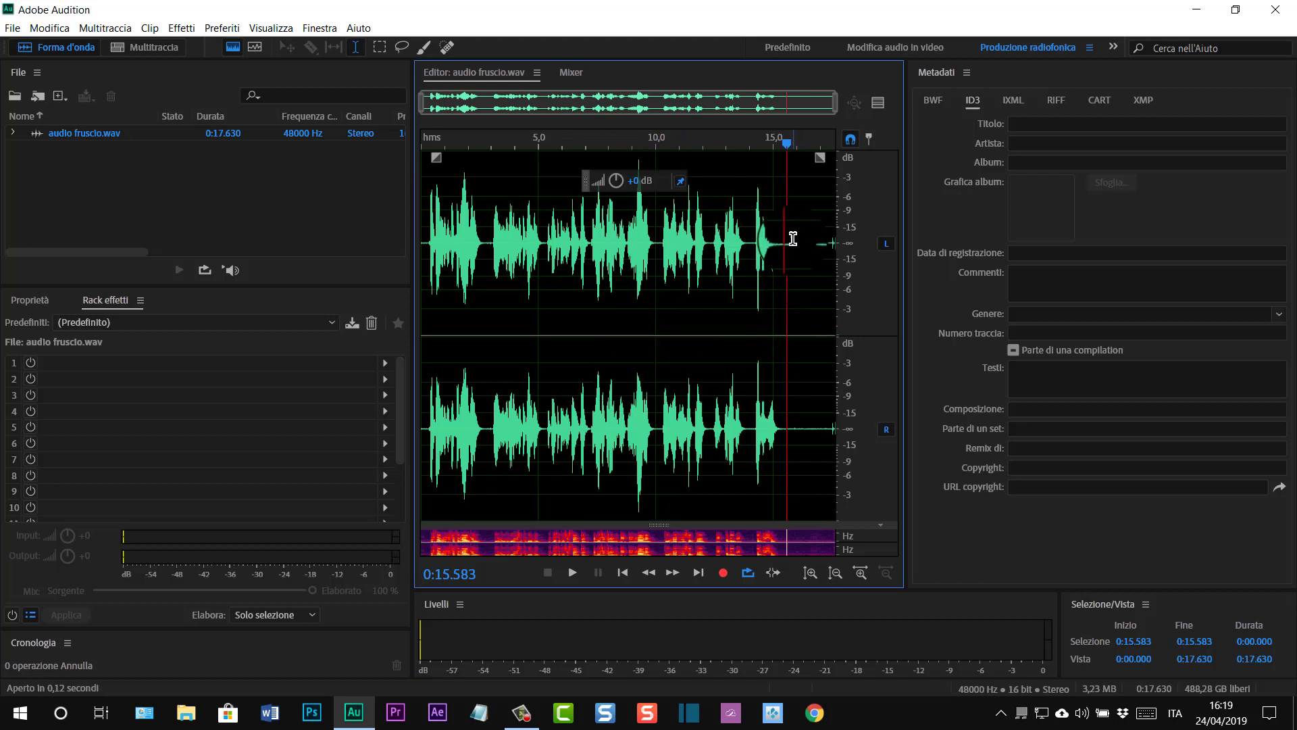
- Select the speech-free stretch near the end of the recording, from about 0:15.5 to 0:17.1, and inspect its background noise up close
drag(785, 245, 822, 244)
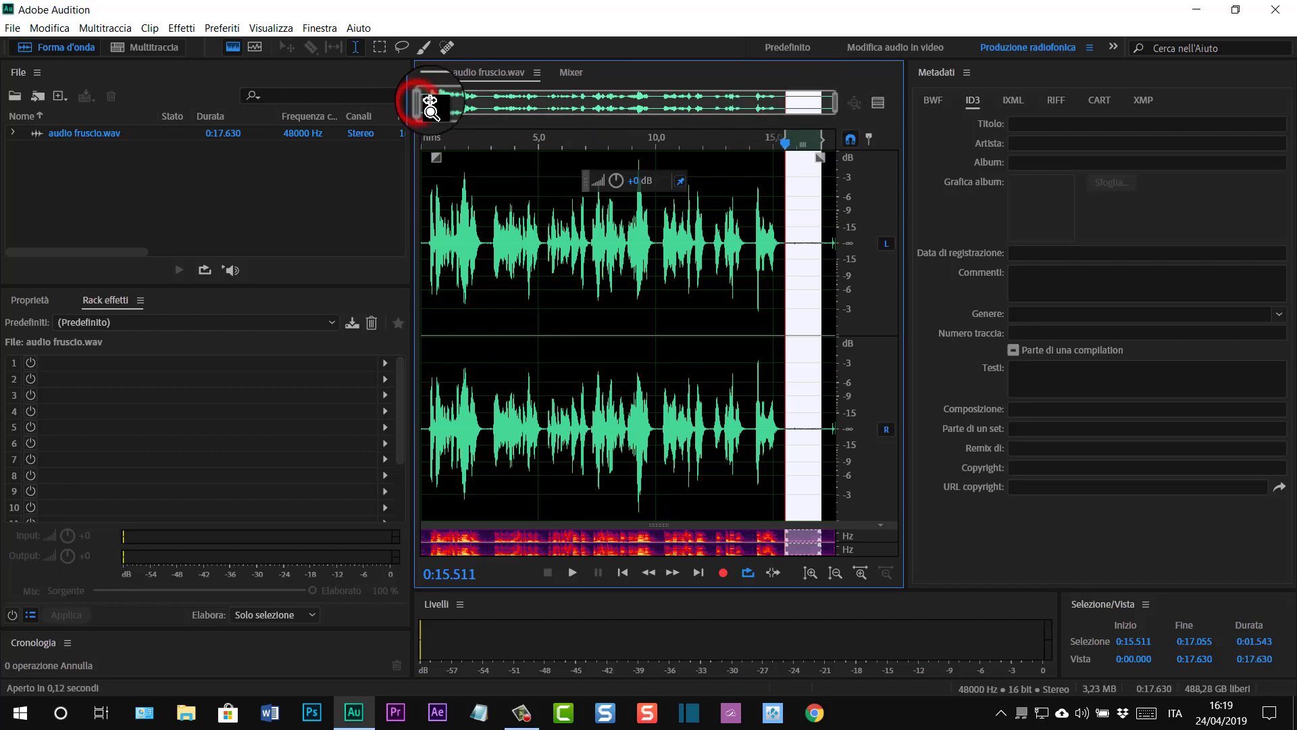
drag(430, 101, 733, 98)
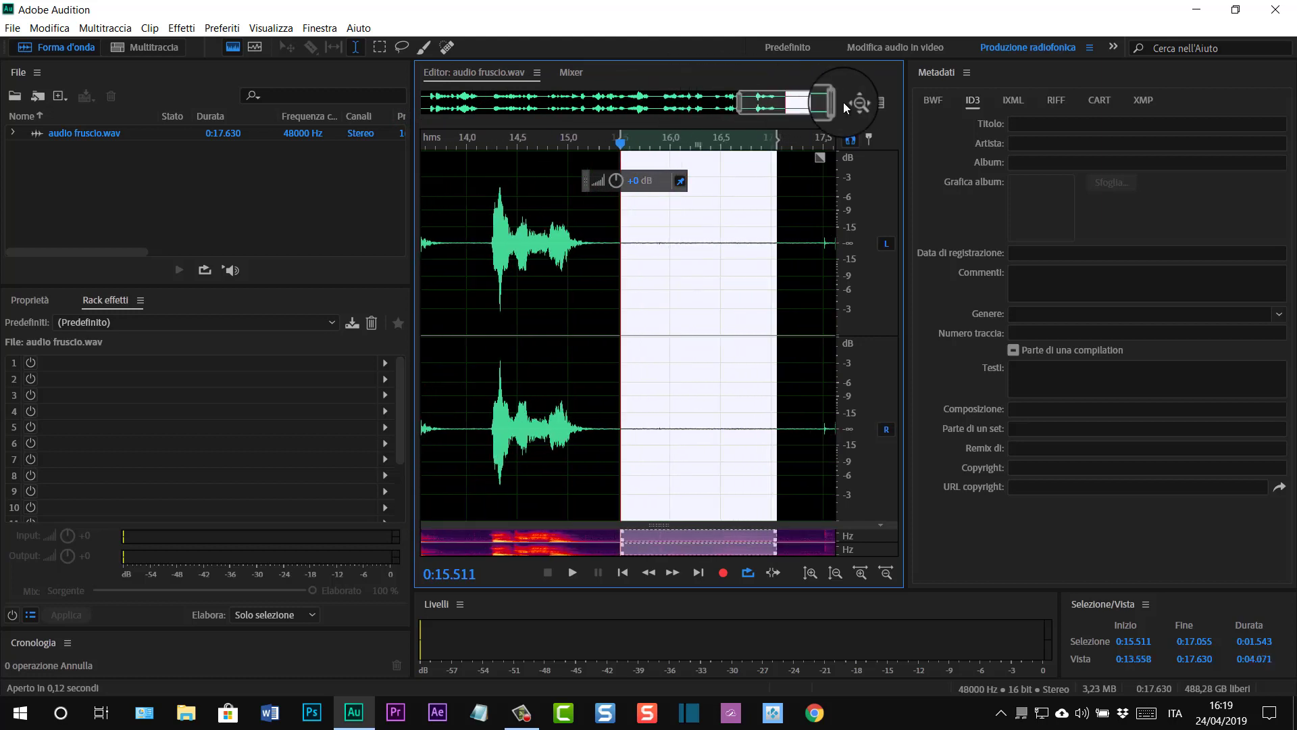
drag(750, 102, 763, 103)
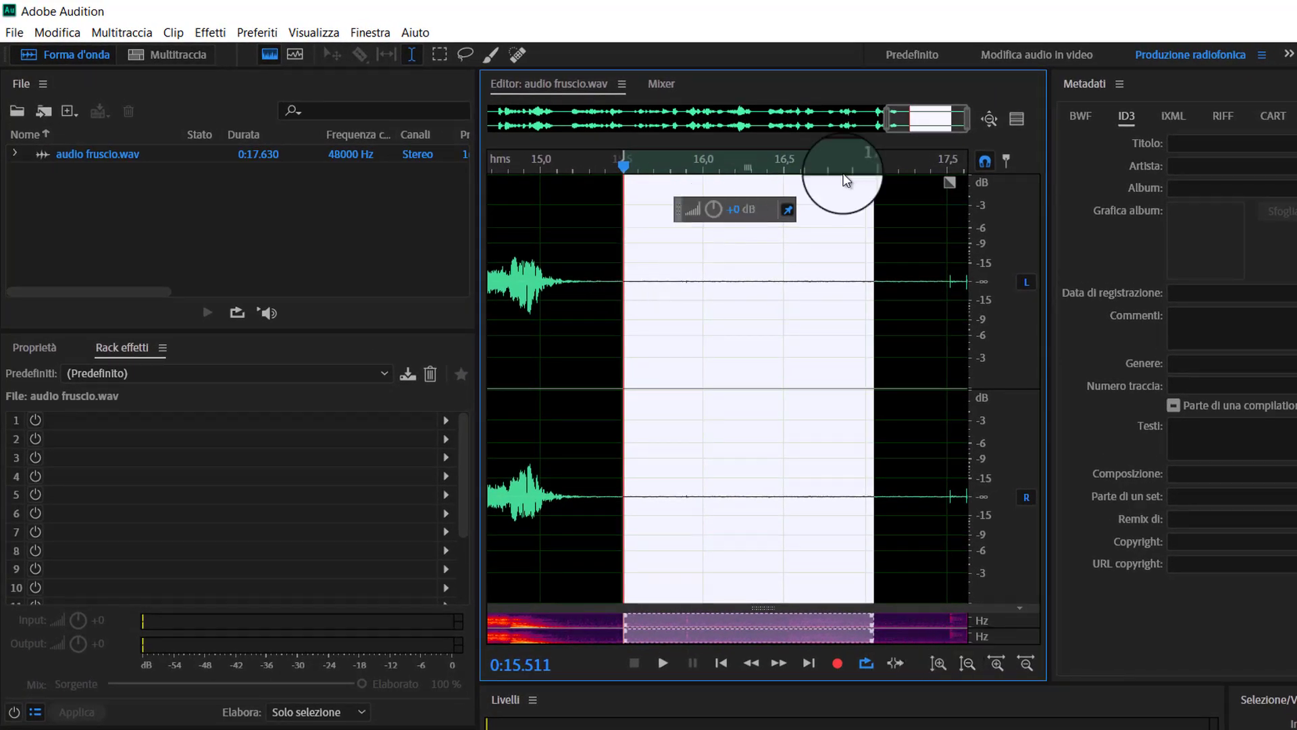
mouse_move(888, 121)
mouse_down()
mouse_move(909, 118)
mouse_move(863, 120)
mouse_move(893, 120)
mouse_move(883, 123)
mouse_up()
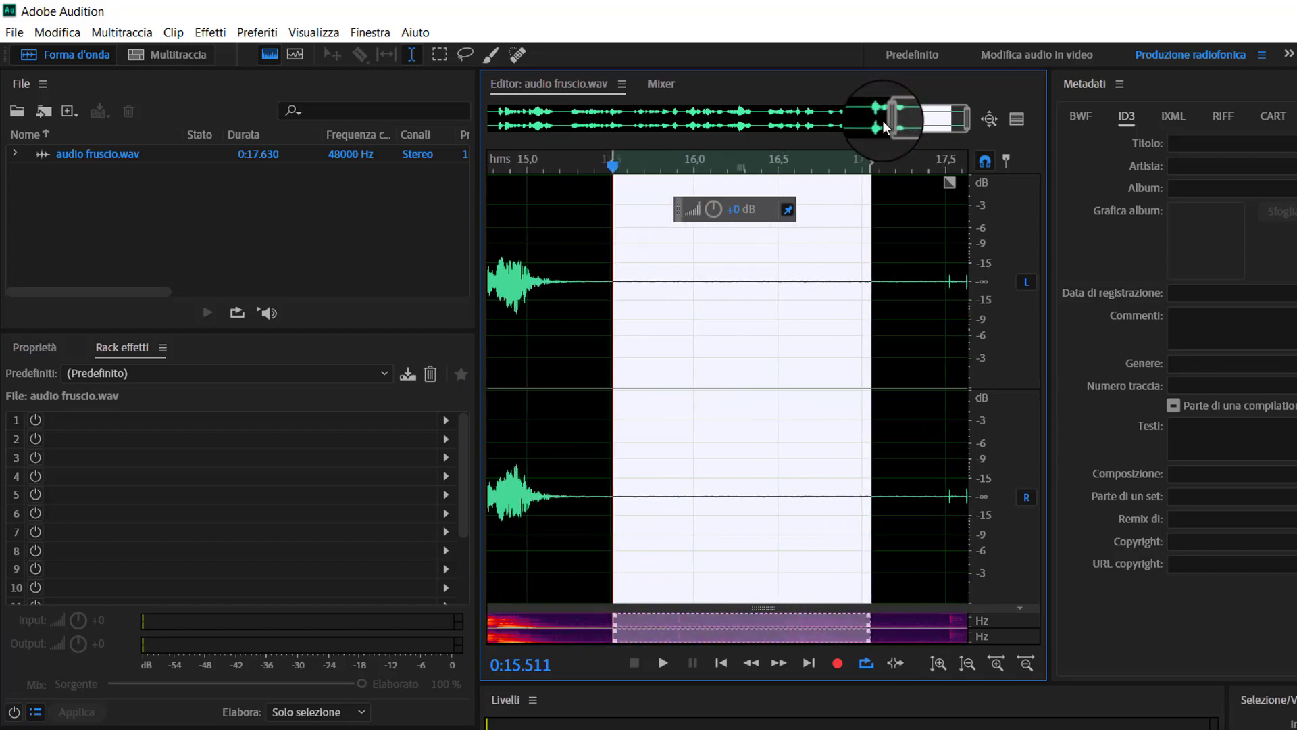
click(939, 664)
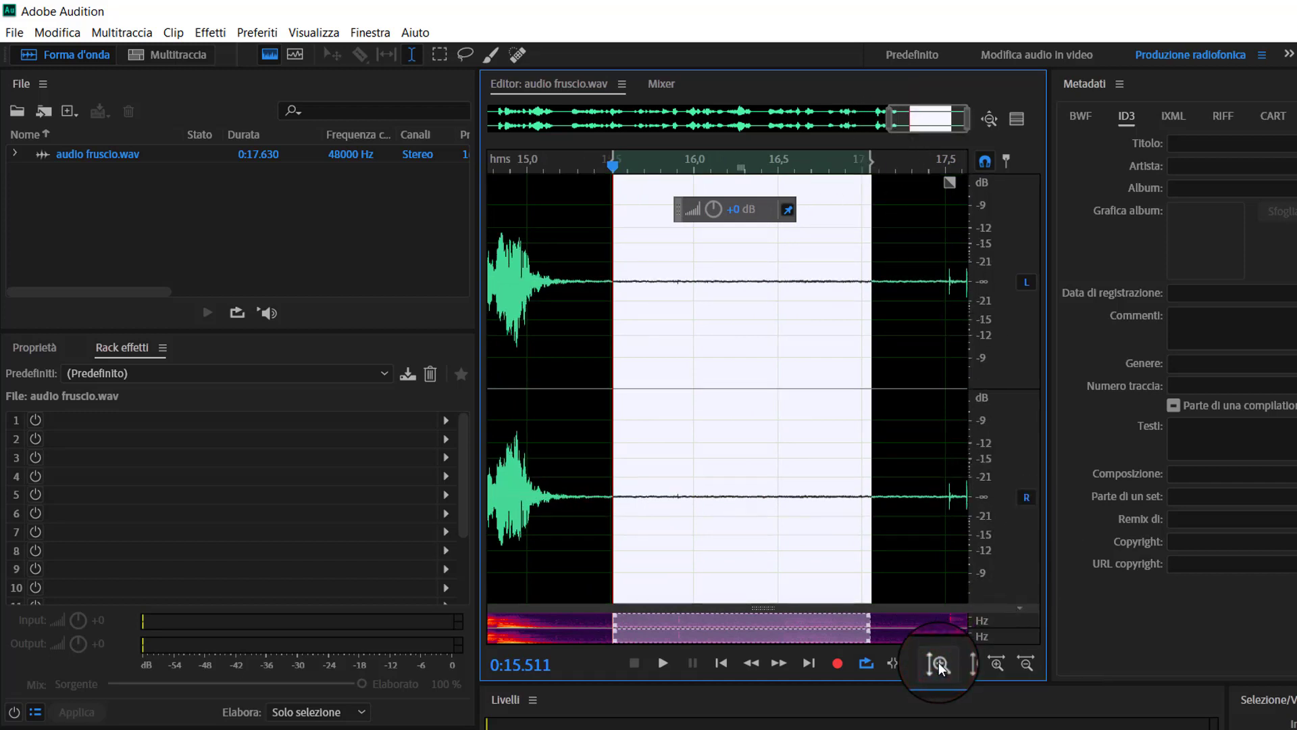
click(938, 664)
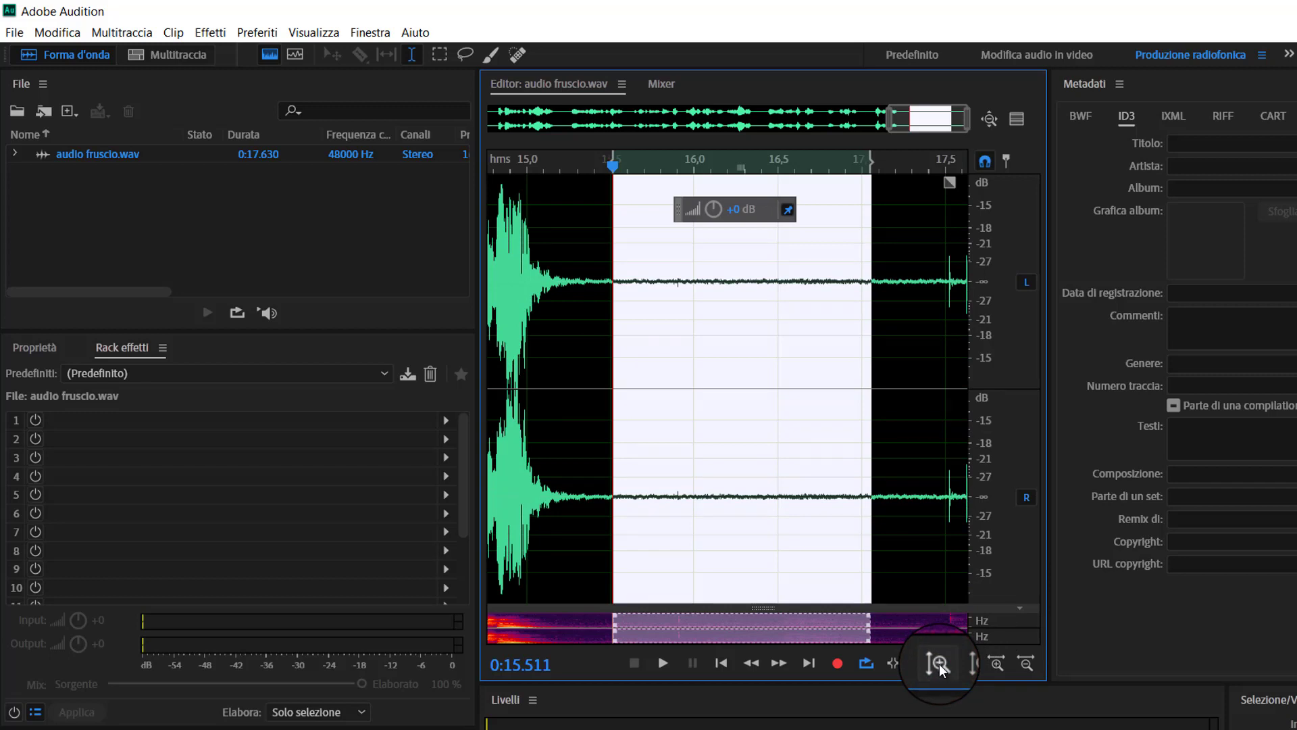
click(939, 664)
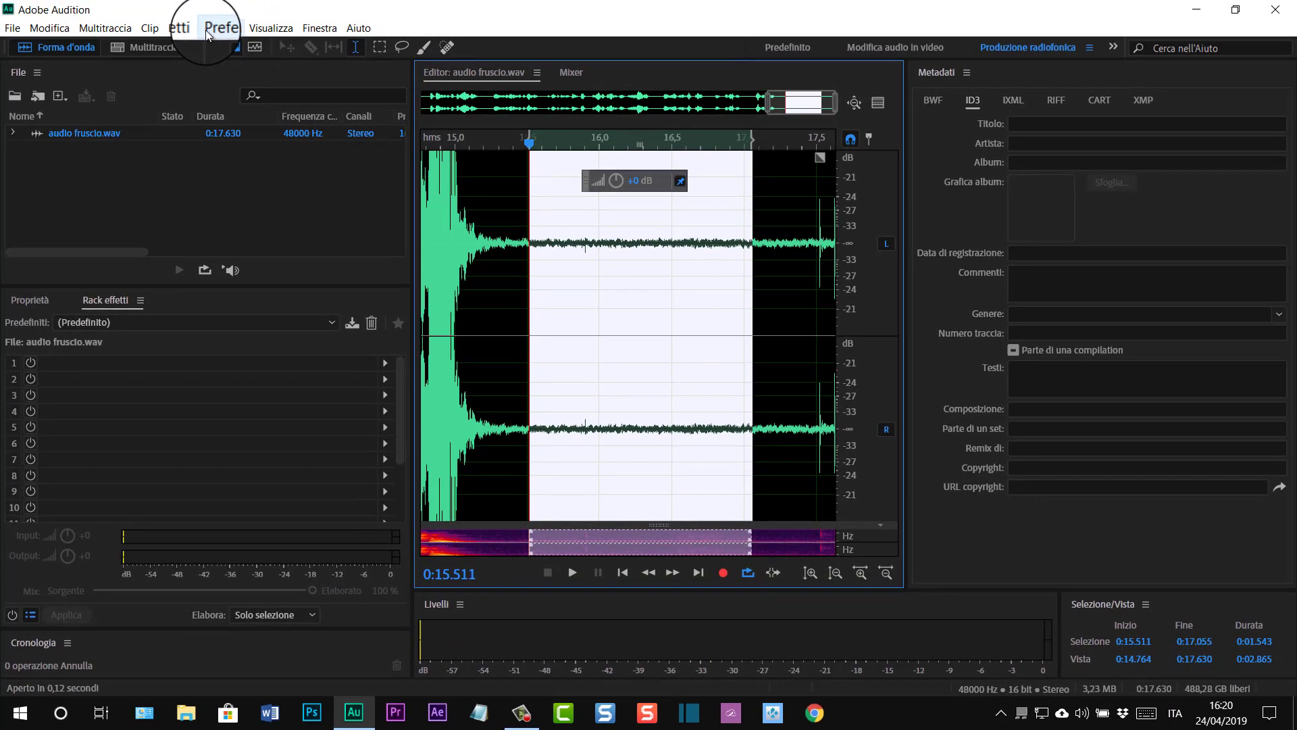
- Open the Riduzione fruscio effect on the selected noise and capture the noise threshold from it
click(181, 28)
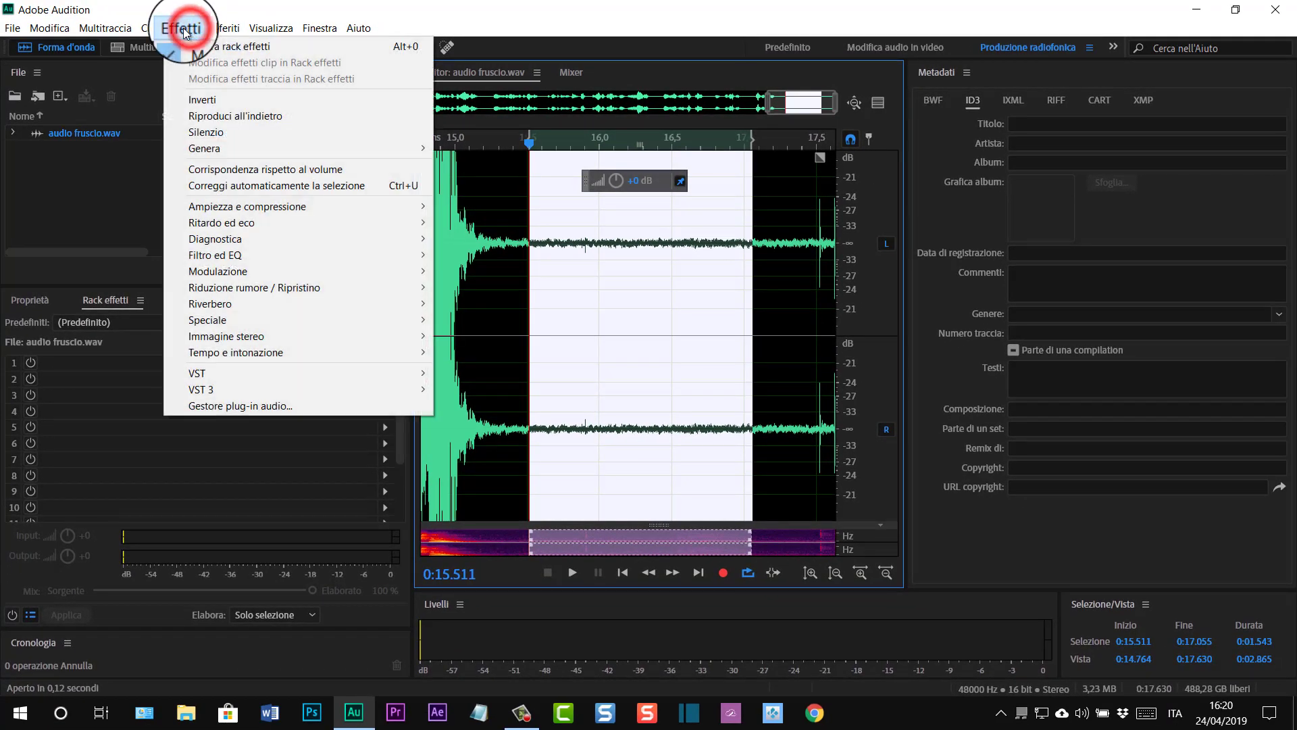
mouse_move(250, 287)
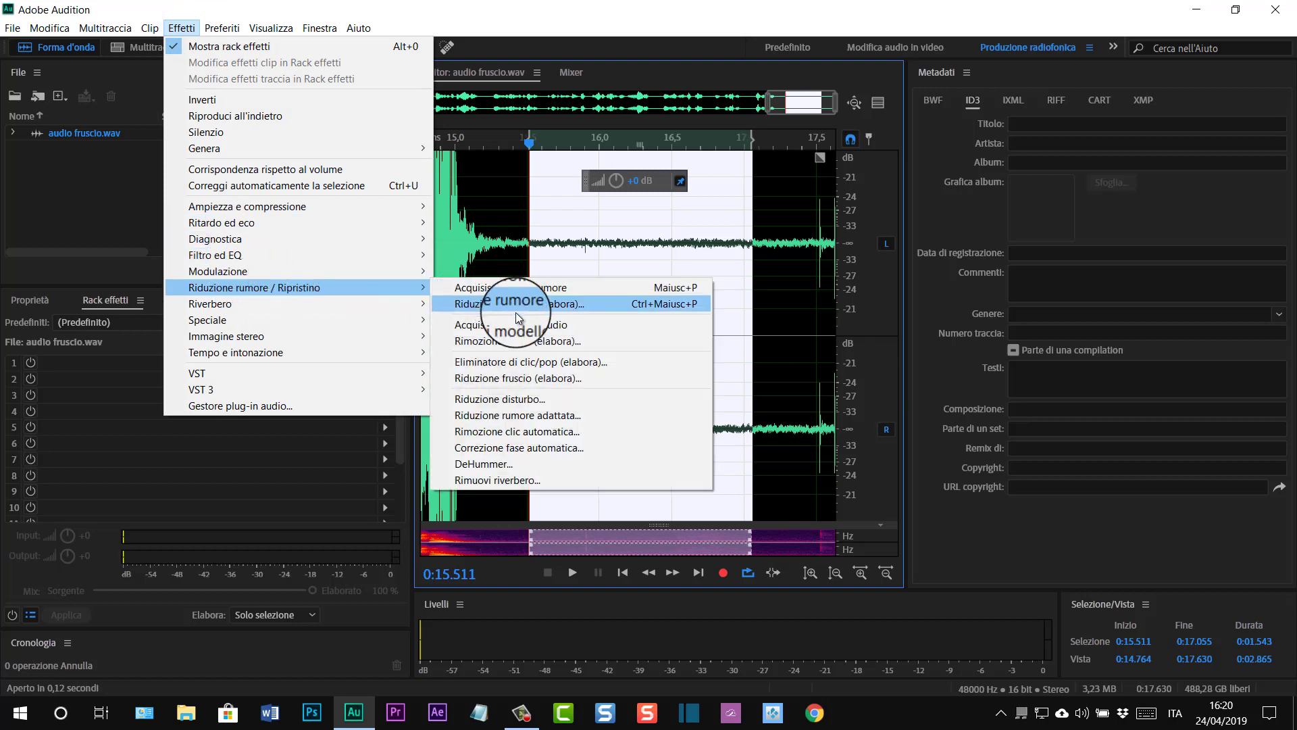
click(538, 379)
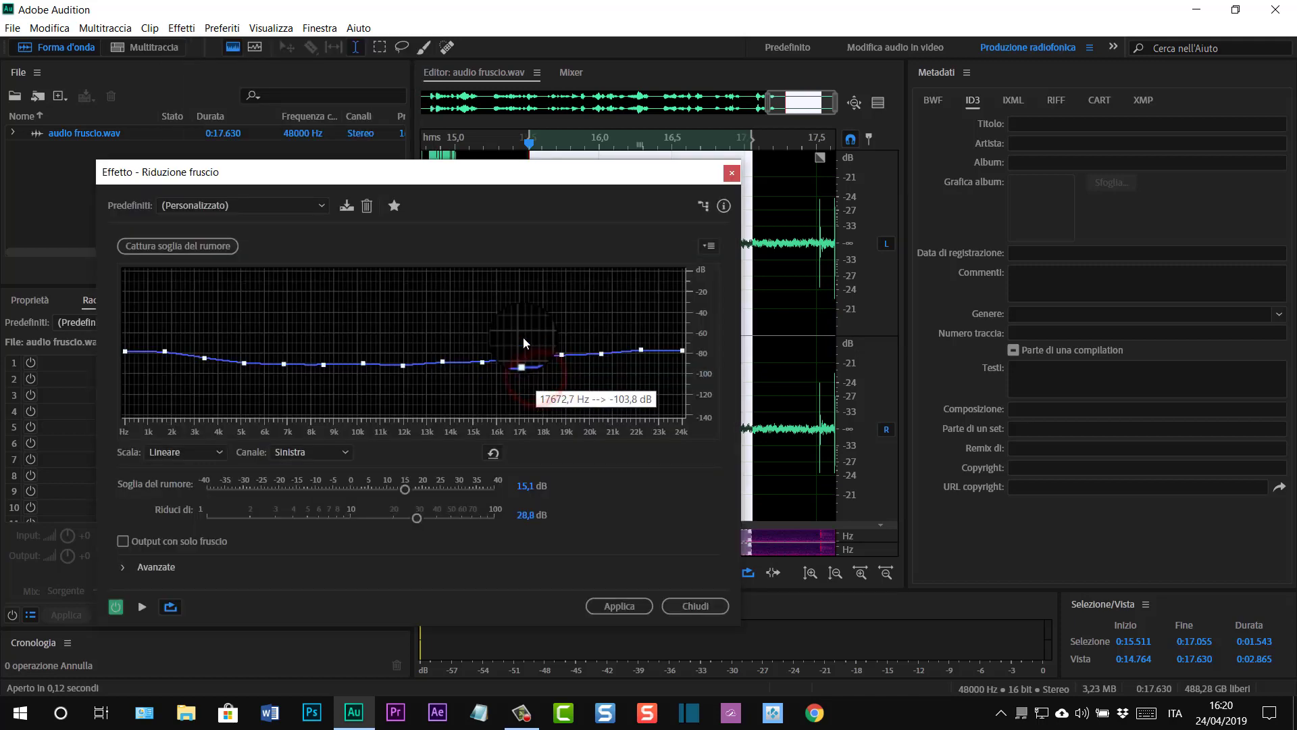
drag(391, 173, 559, 190)
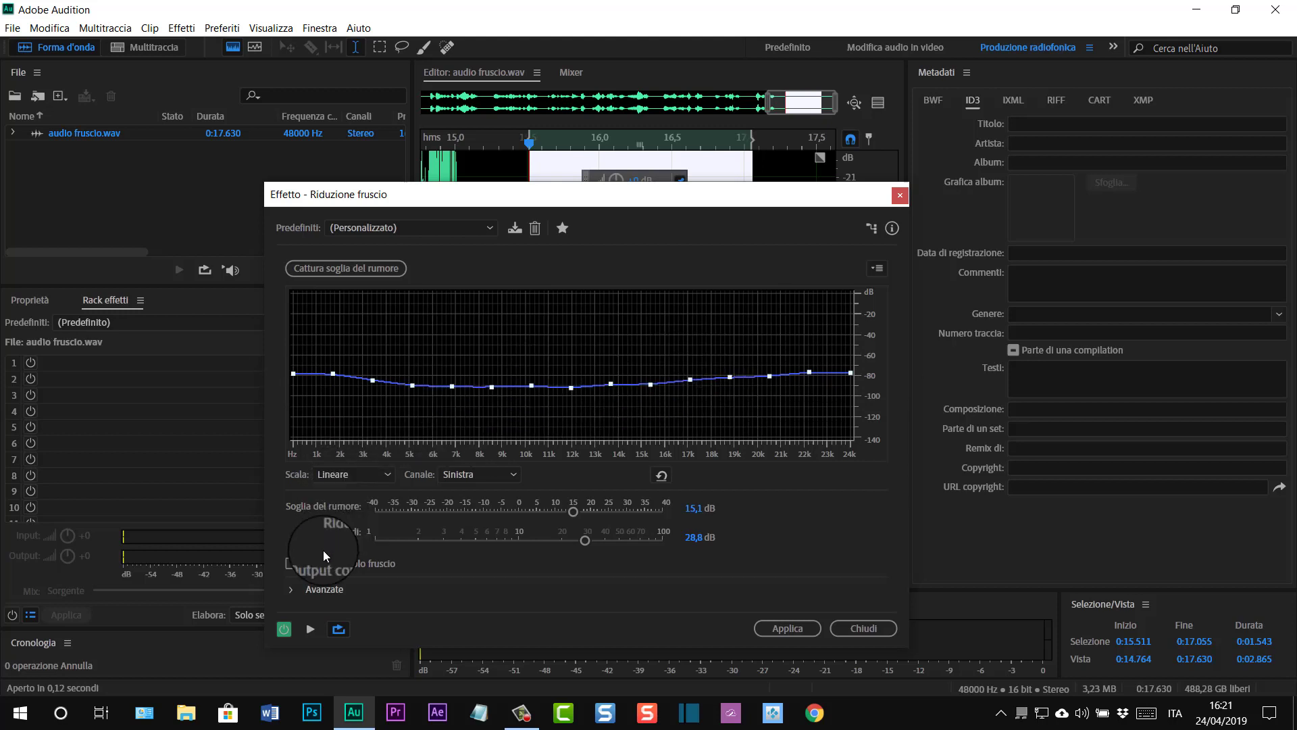
click(292, 589)
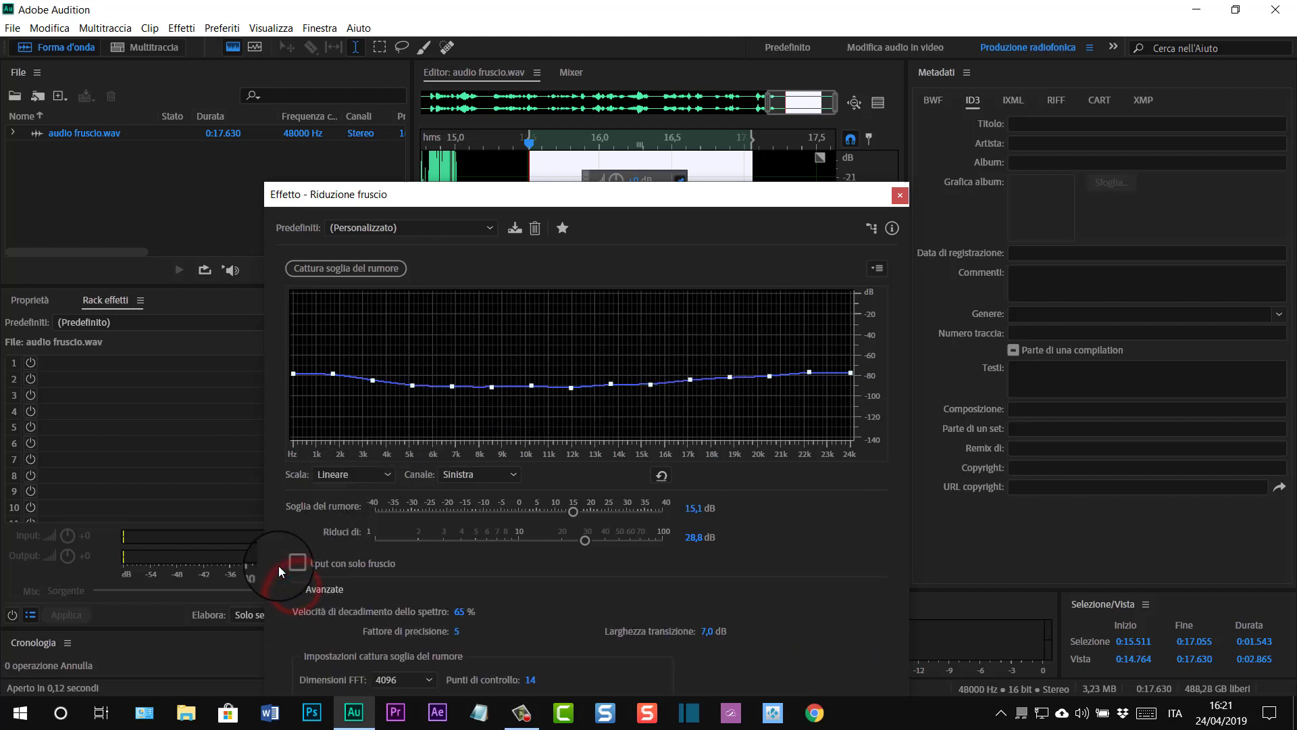
click(292, 590)
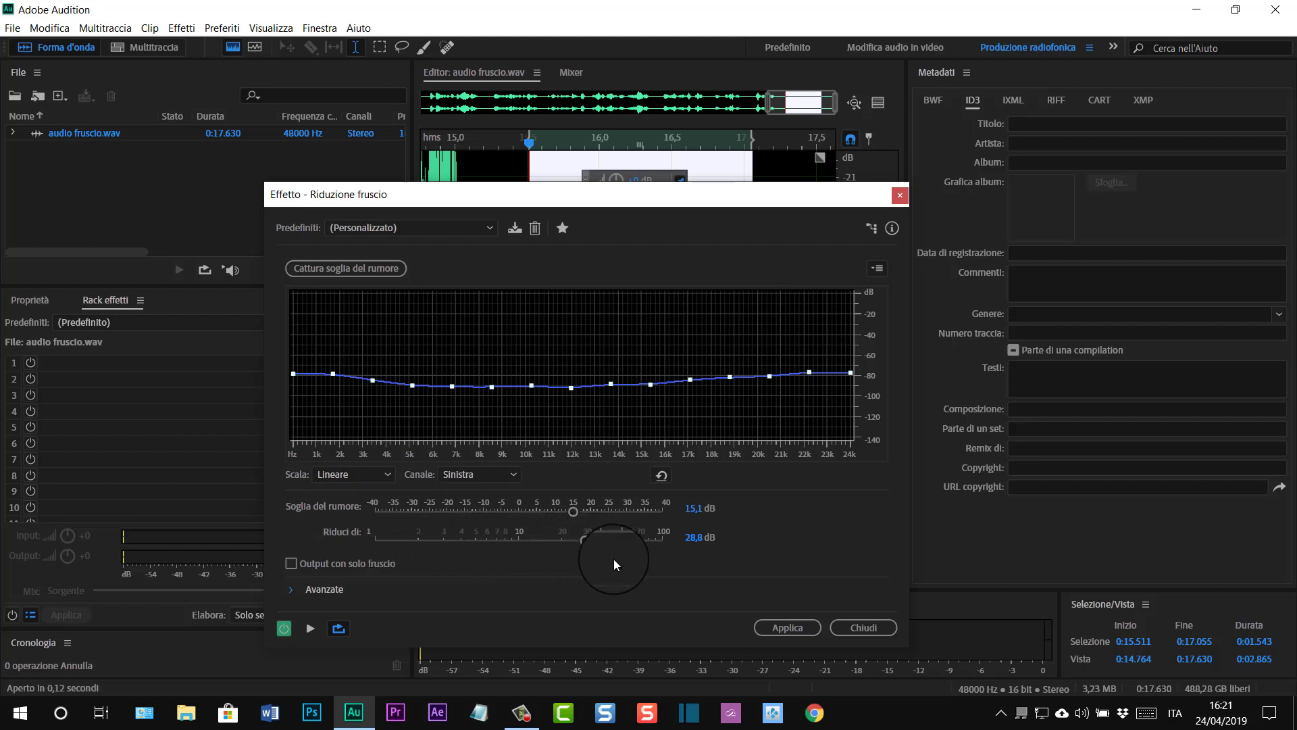
drag(574, 194, 527, 189)
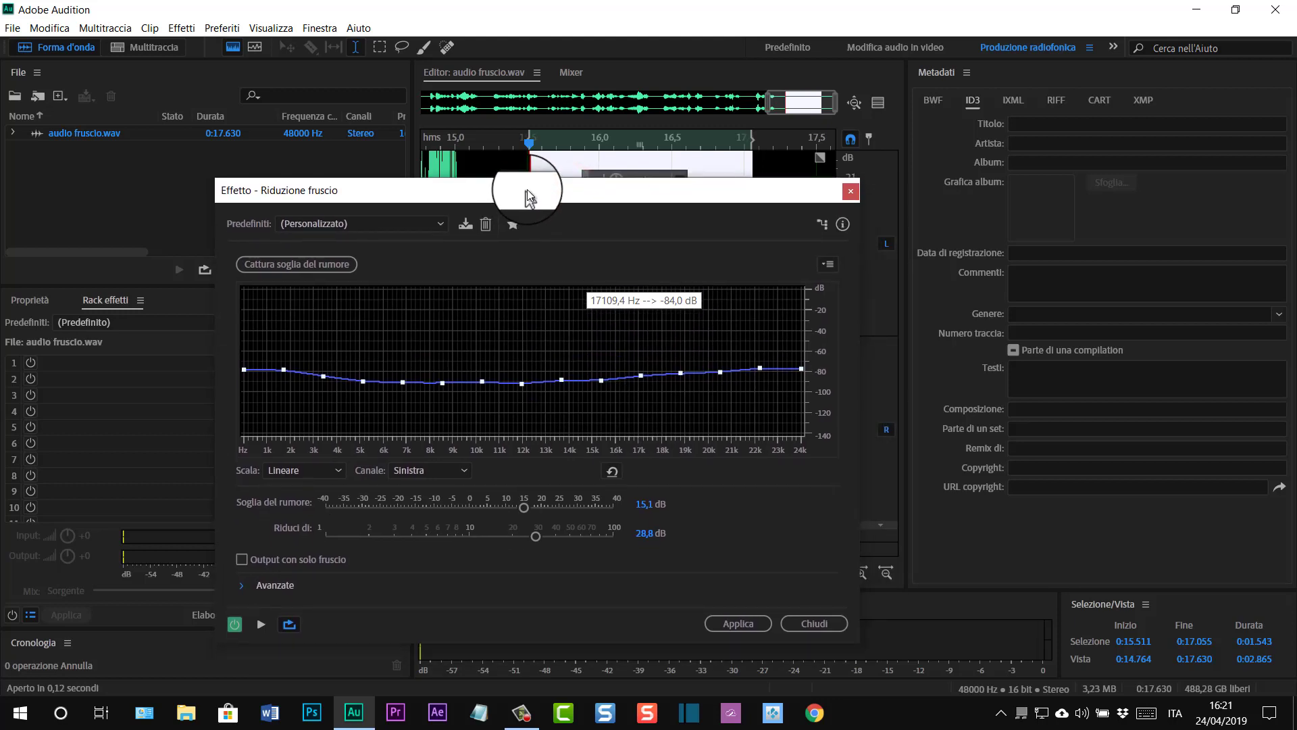
click(292, 264)
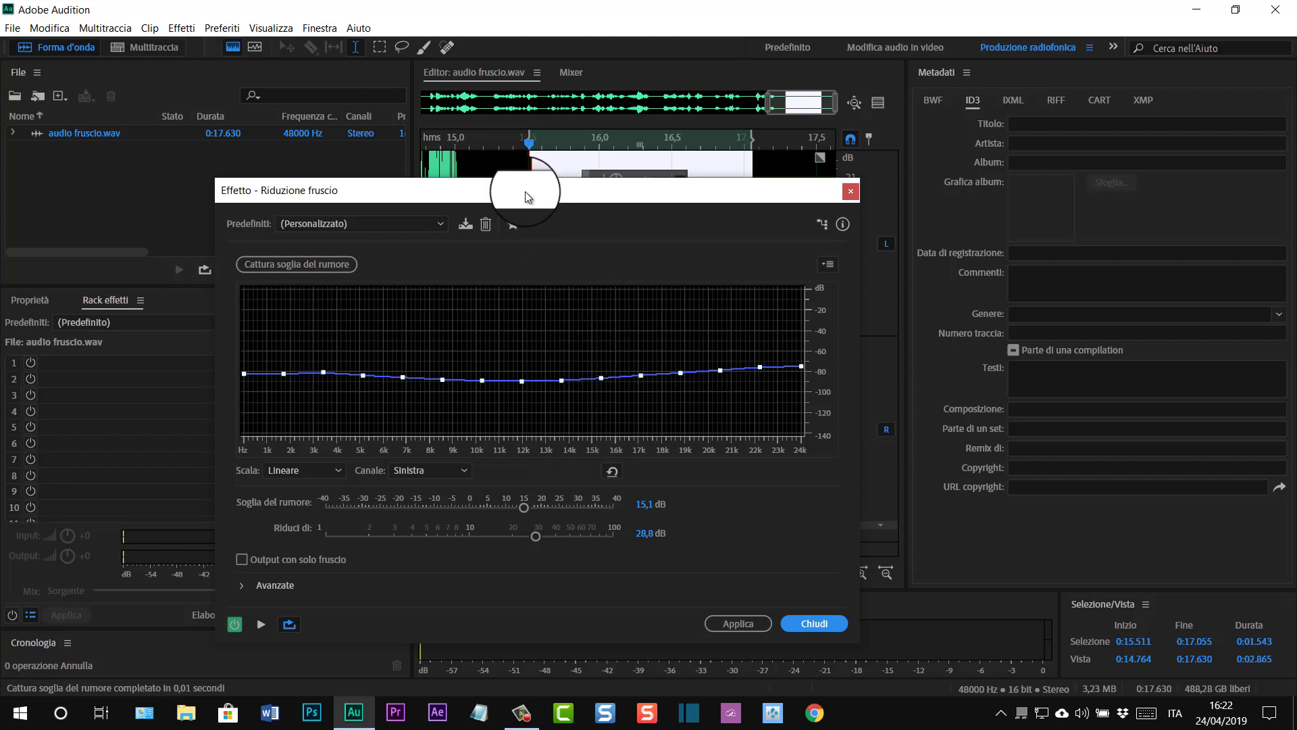
- Select the entire waveform of audio fruscio.wav while keeping the Riduzione fruscio effect open
drag(525, 192, 605, 313)
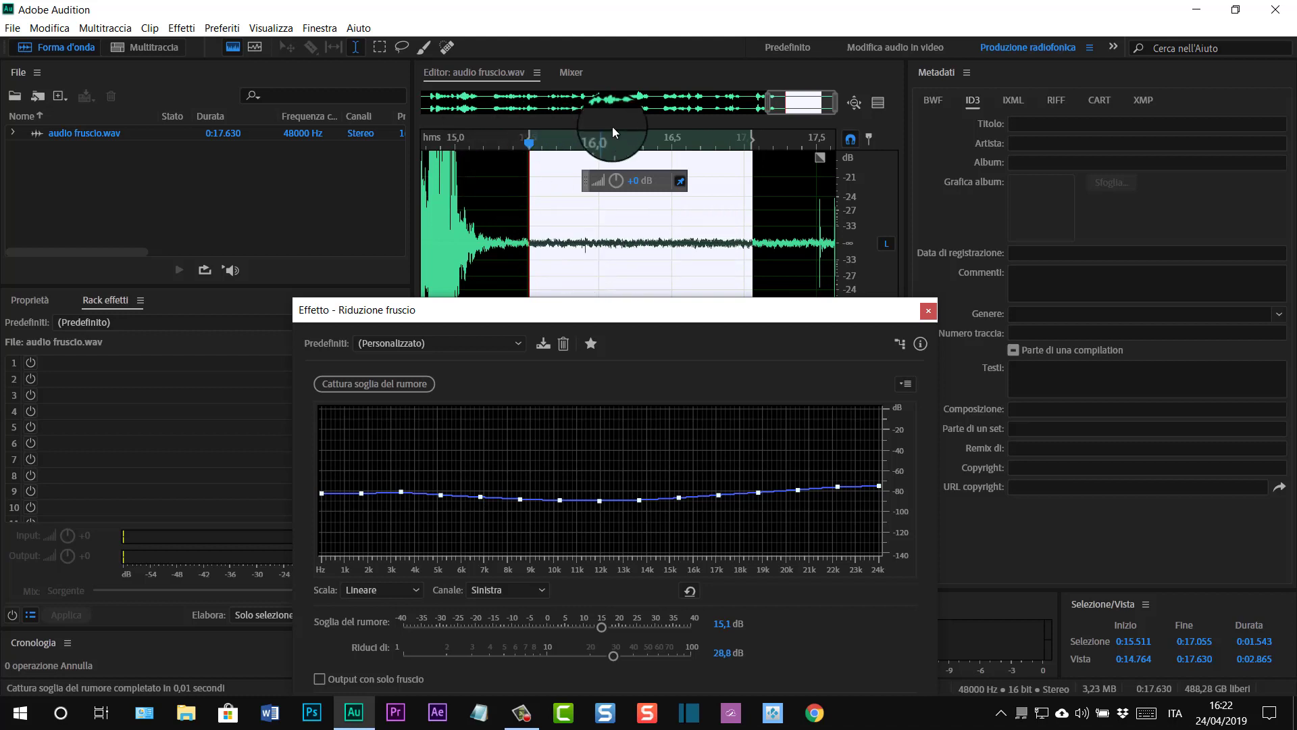
click(854, 105)
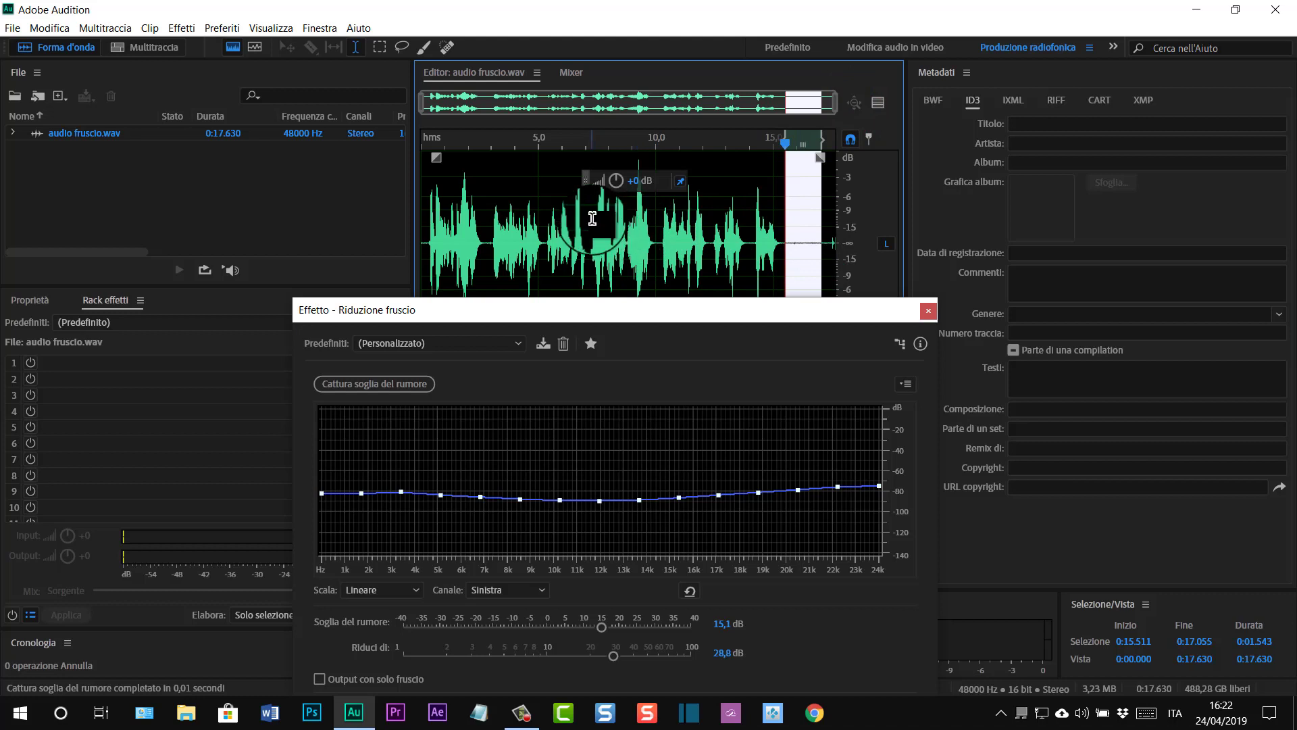
double_click(495, 191)
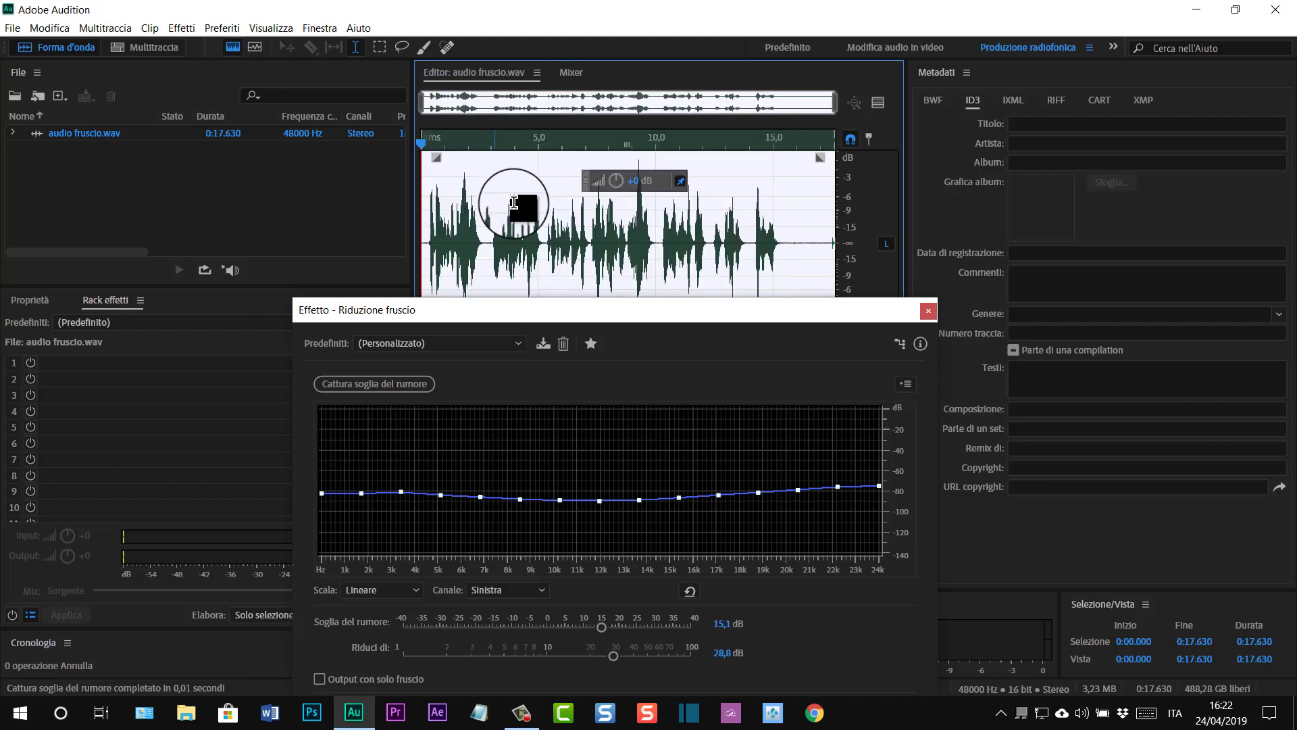
click(545, 309)
drag(545, 309, 350, 168)
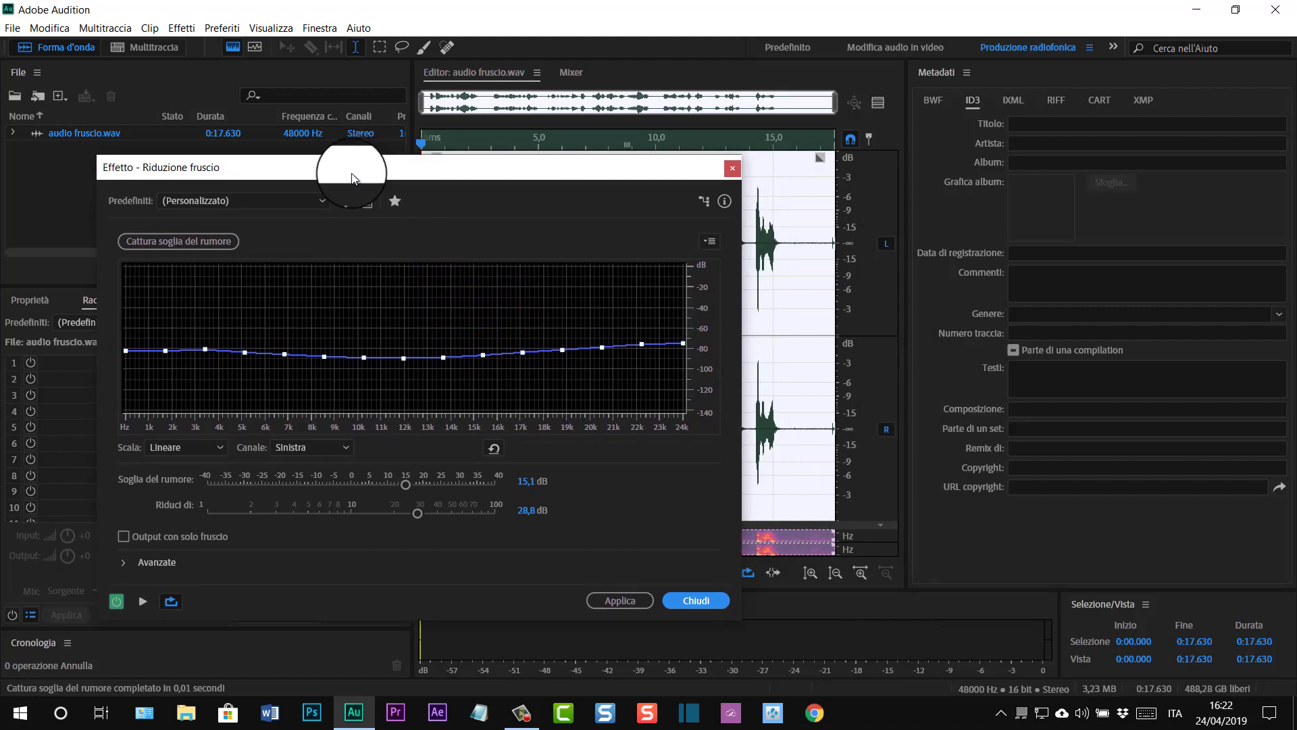
- Preview the opening seconds of the recording with hiss reduction, and stop playback
click(116, 602)
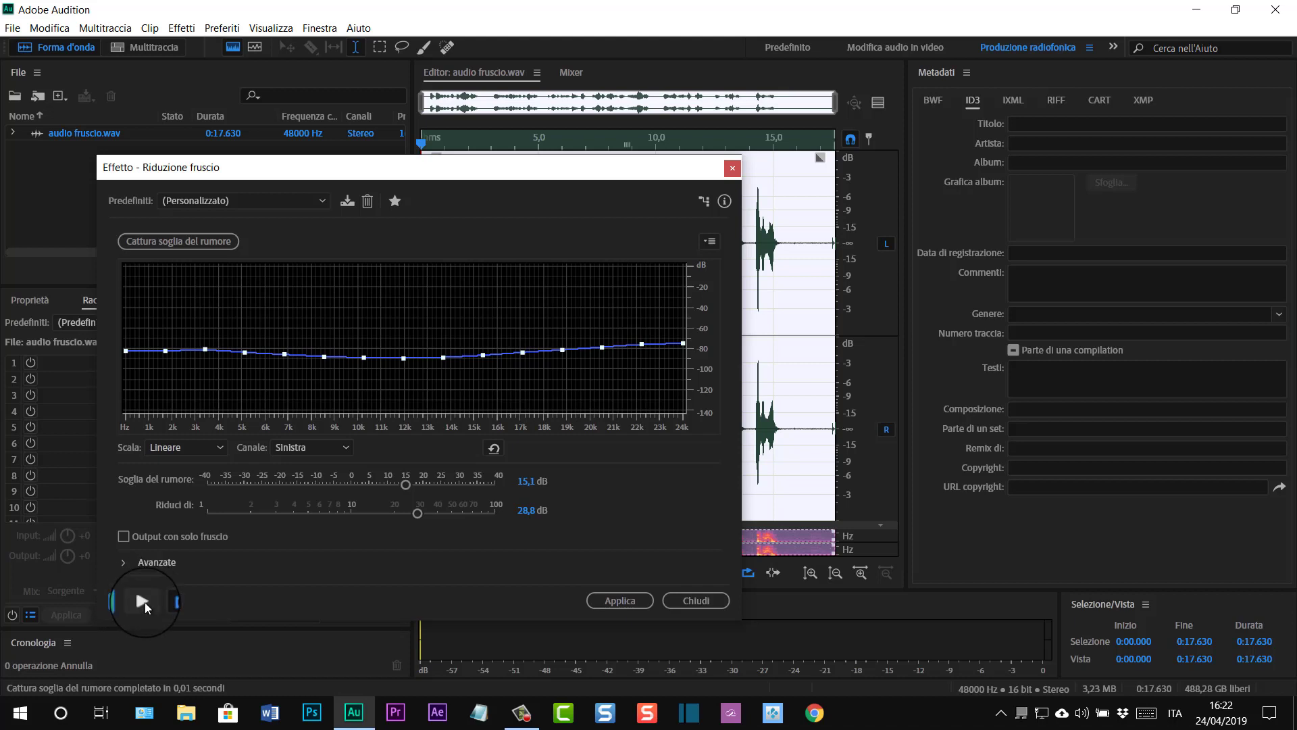
click(142, 600)
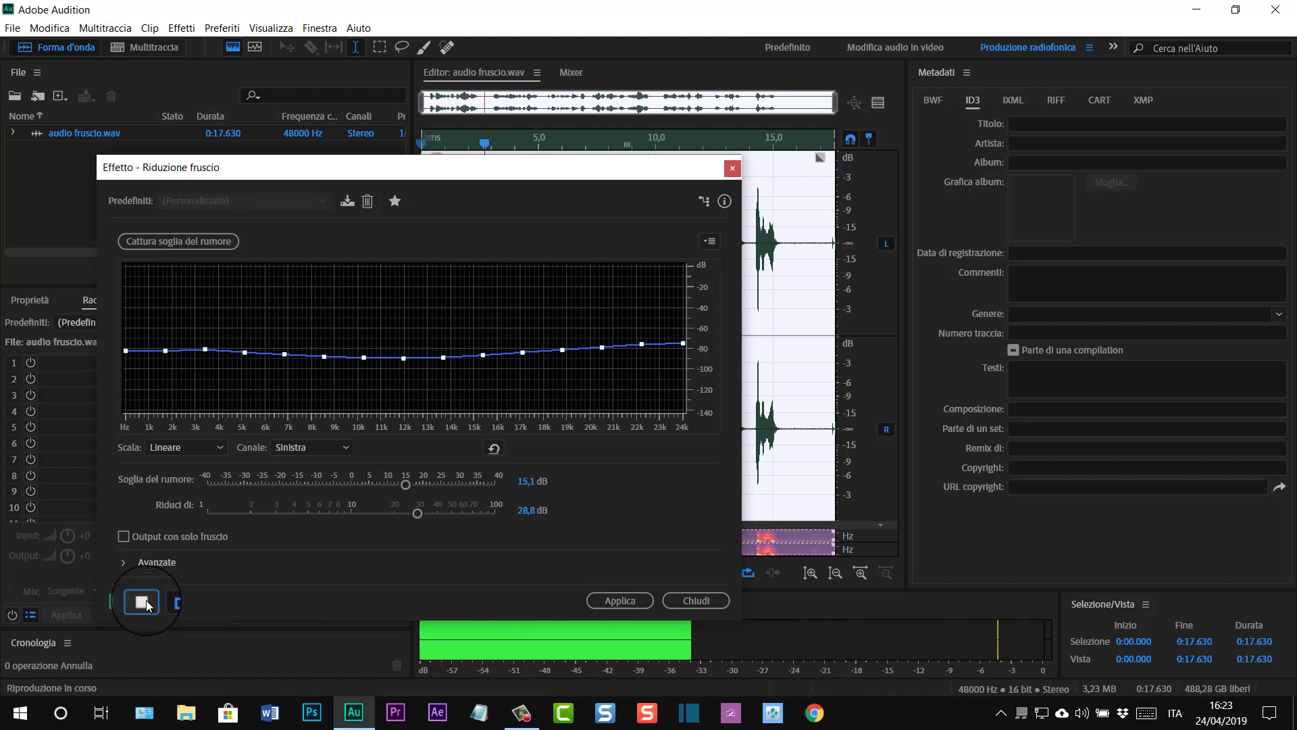
click(143, 601)
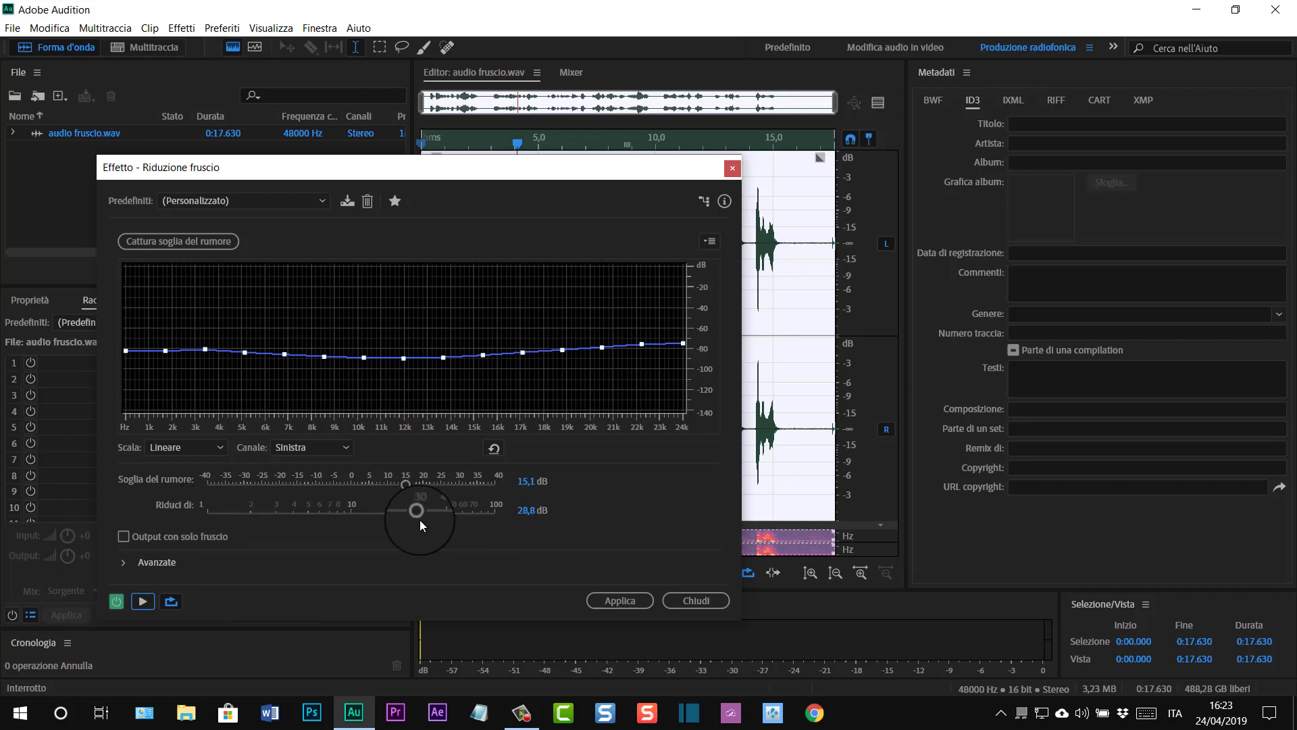
- Set the hiss reduction amount (Riduci di) to 100 dB and preview the recording with it
drag(416, 514, 496, 519)
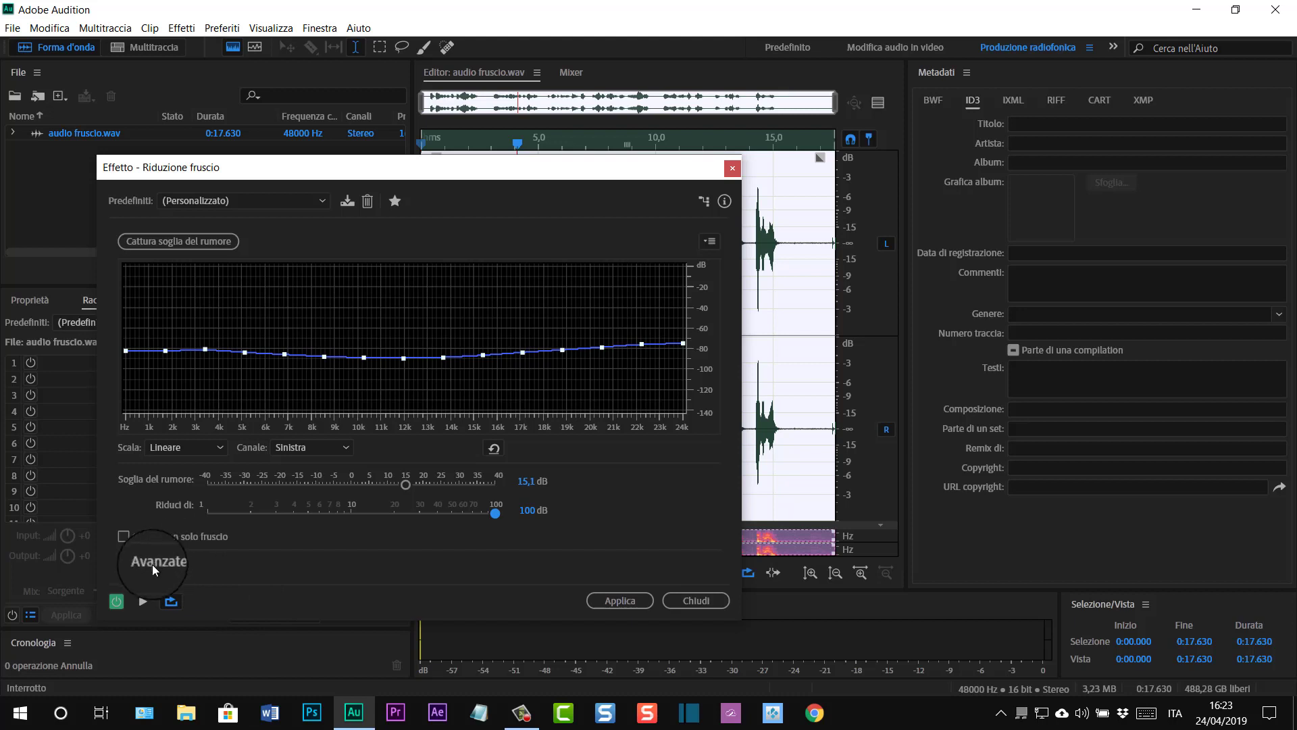
click(144, 601)
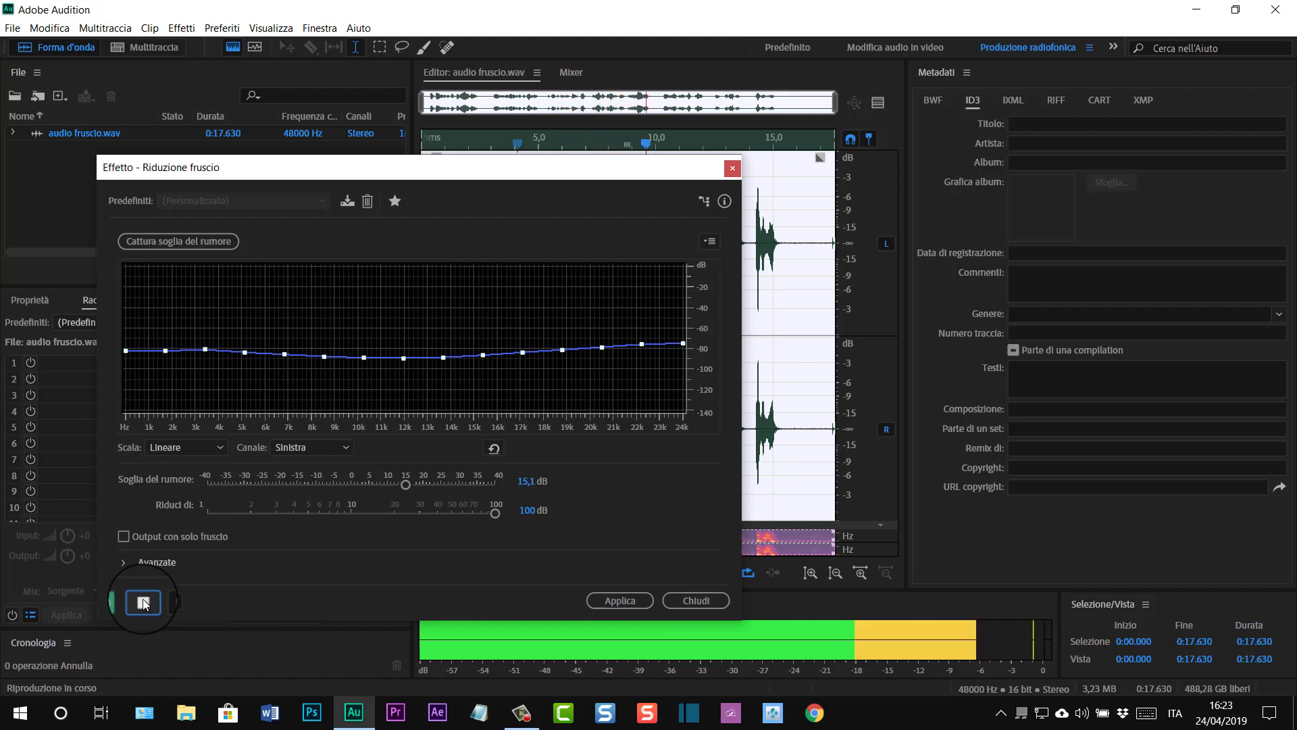
click(143, 602)
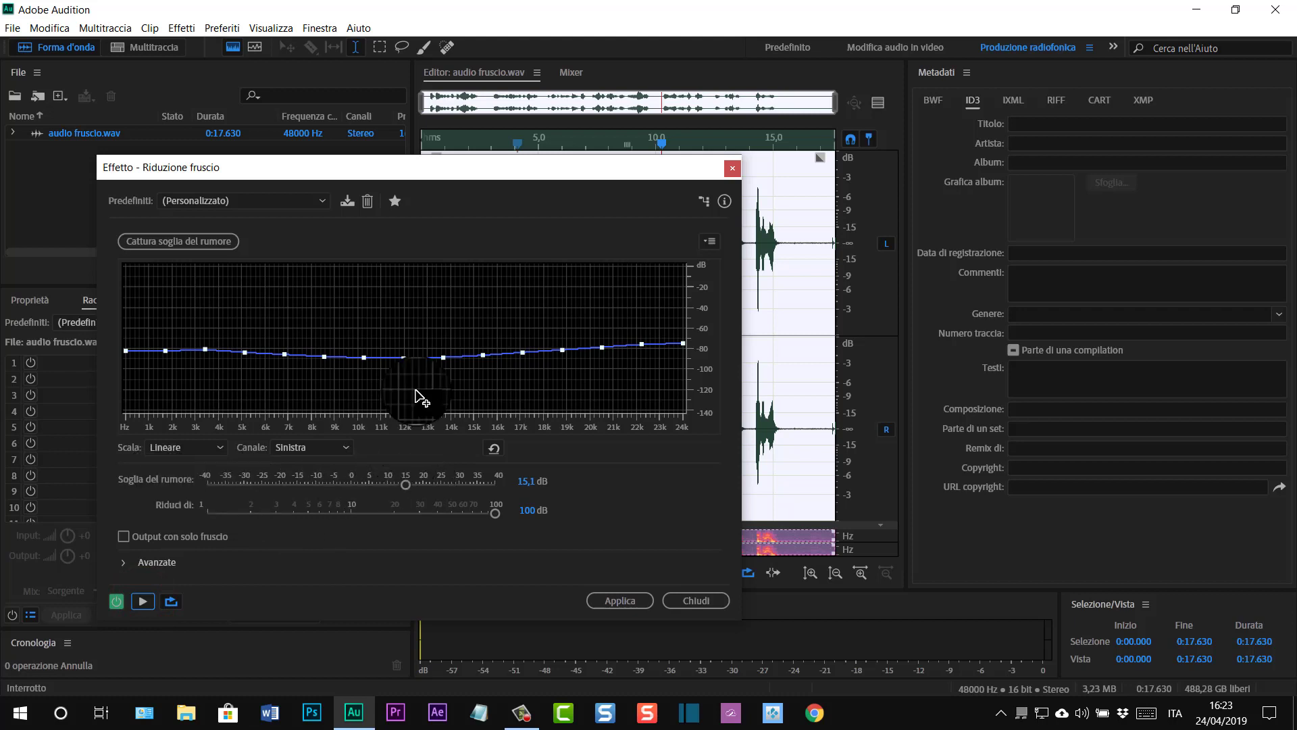
click(434, 169)
drag(434, 169, 440, 183)
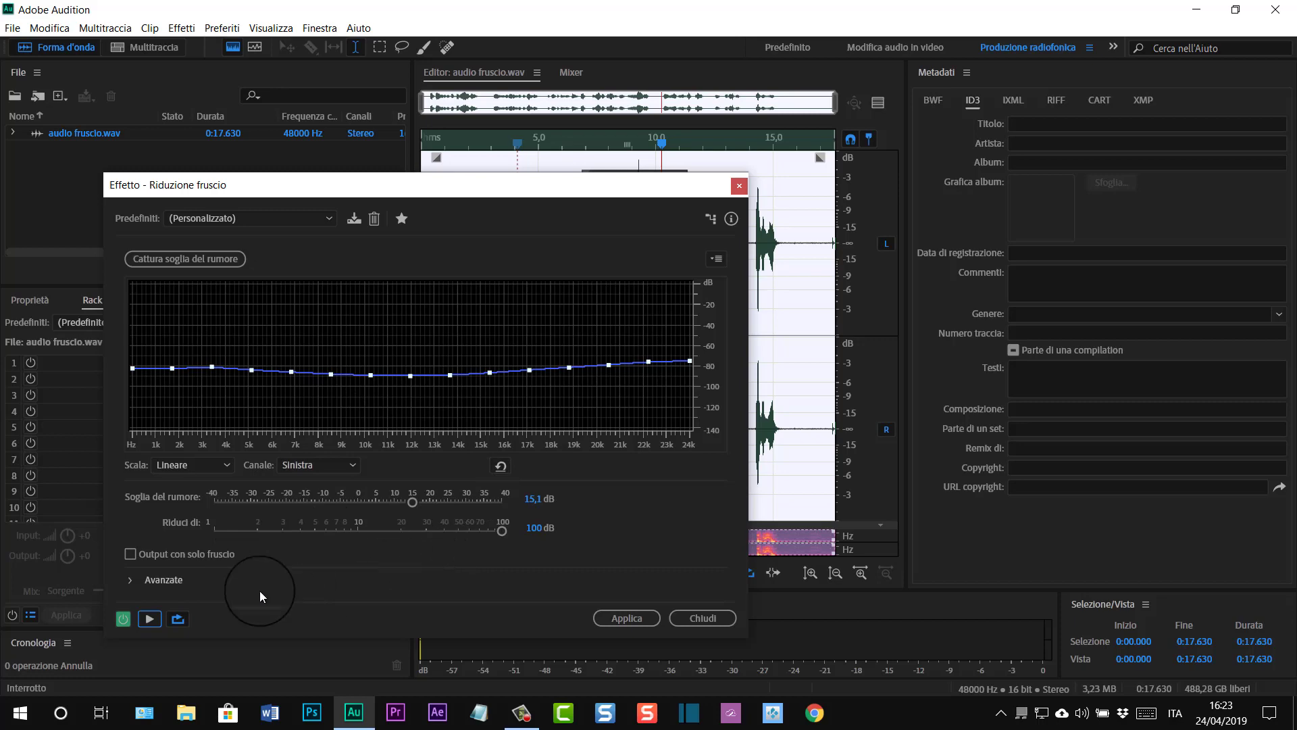
- Preview the recording with the noise threshold (Soglia del rumore) lowered to -37,8 dB and raised to 9,9 dB, and stop playback
click(148, 619)
drag(413, 501, 148, 491)
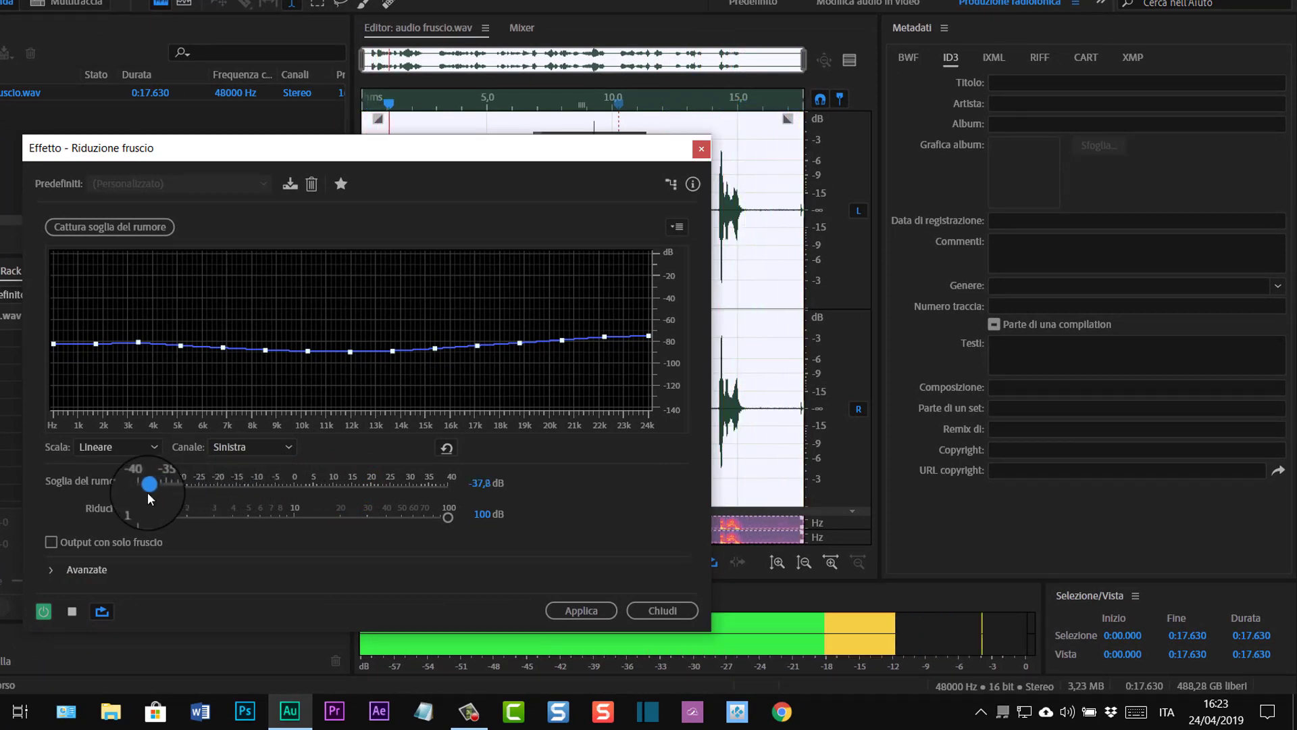
drag(148, 491, 333, 486)
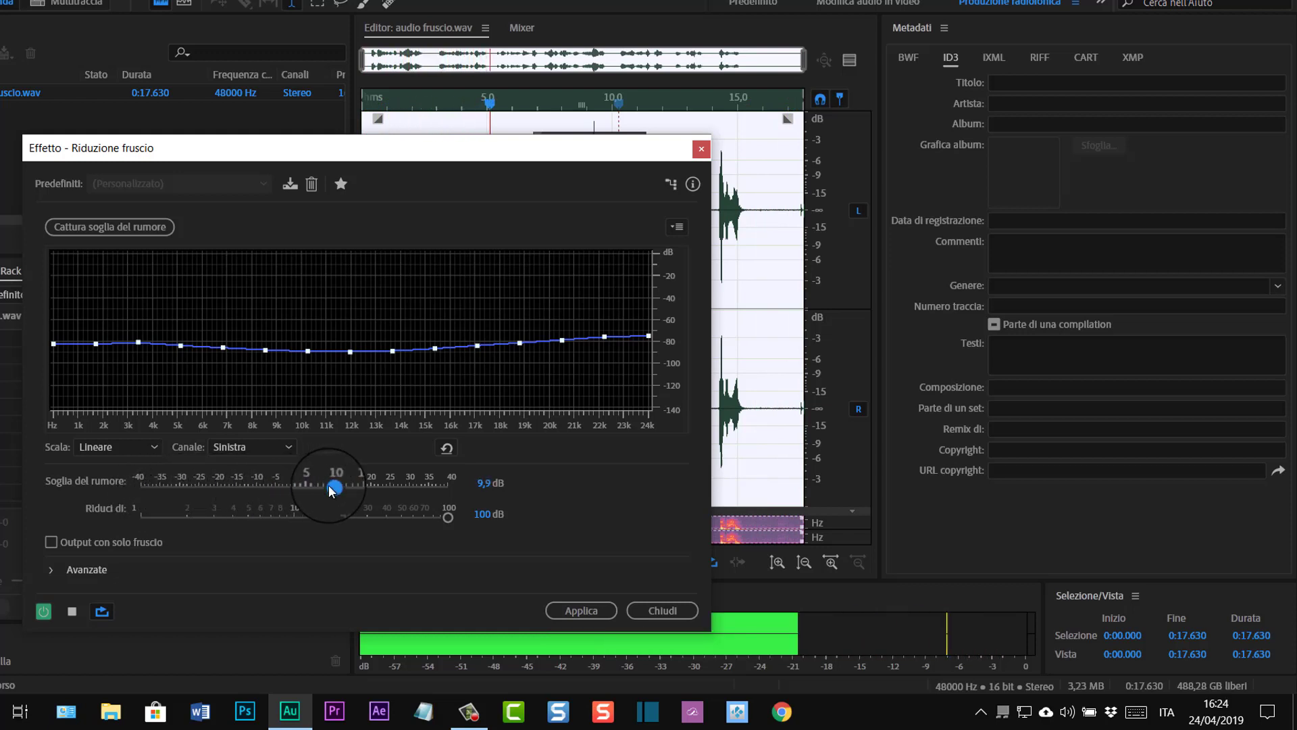
click(72, 612)
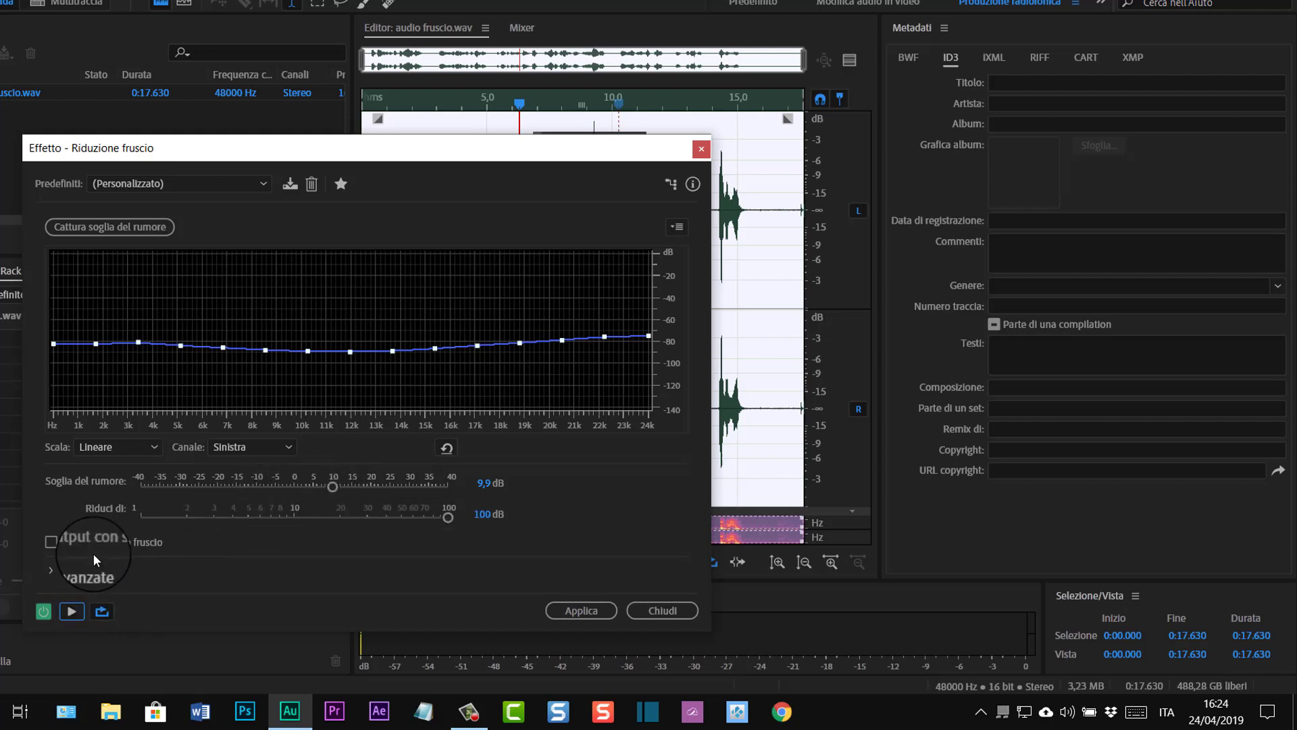
- Preview the recording while raising the noise threshold almost to 40 dB, settle it at 14,6 dB, and stop playback
click(75, 612)
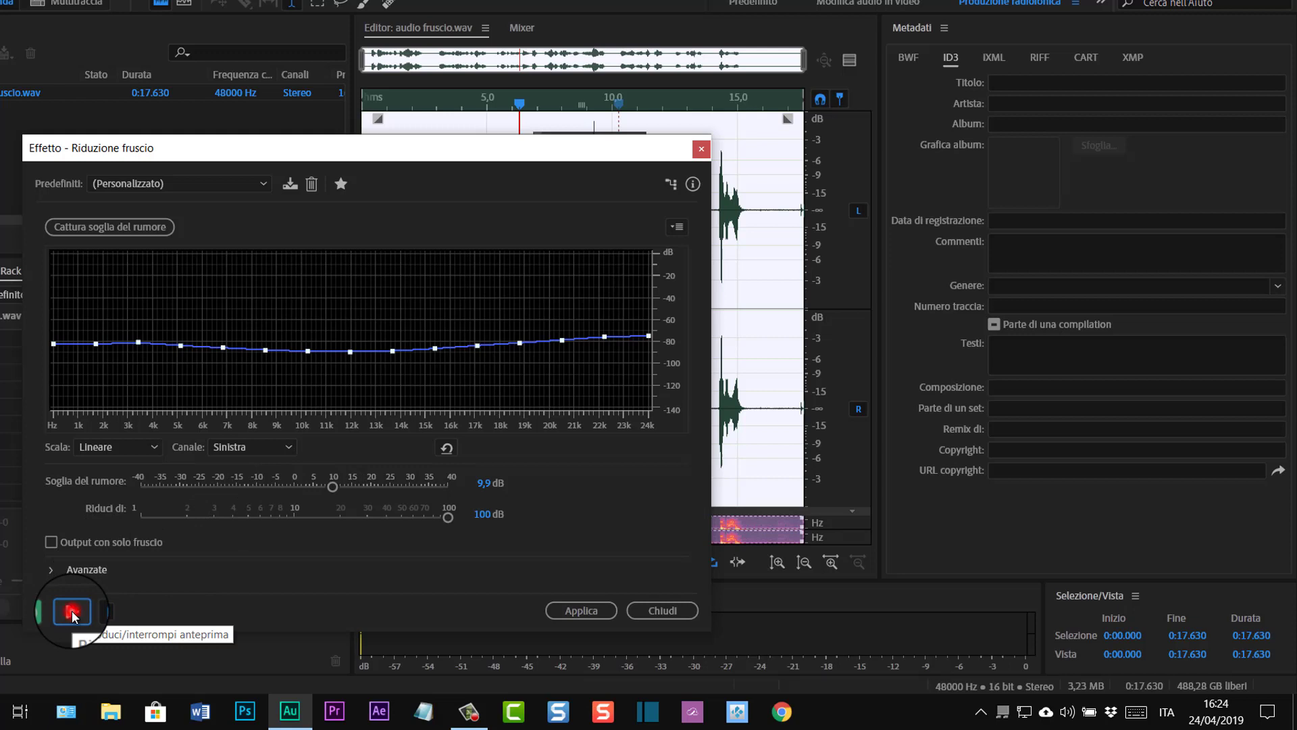
drag(330, 486, 446, 495)
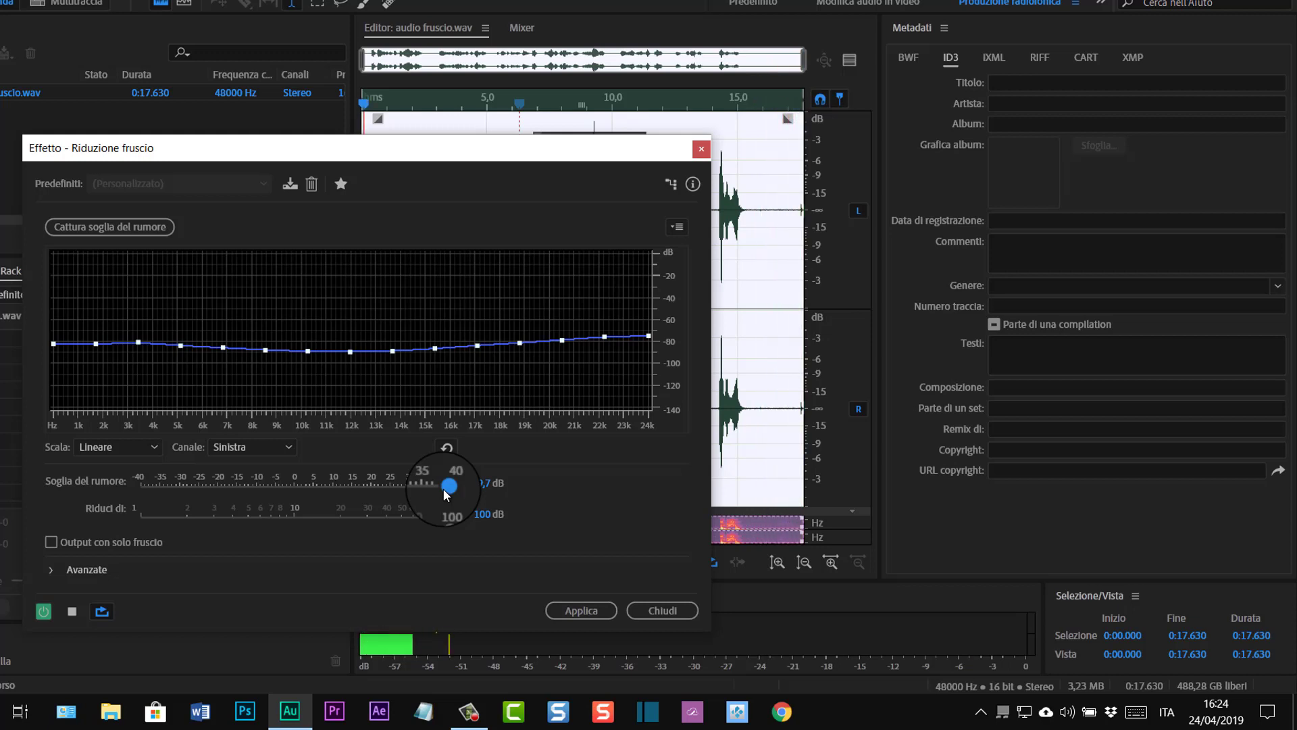
drag(443, 488, 347, 489)
click(72, 611)
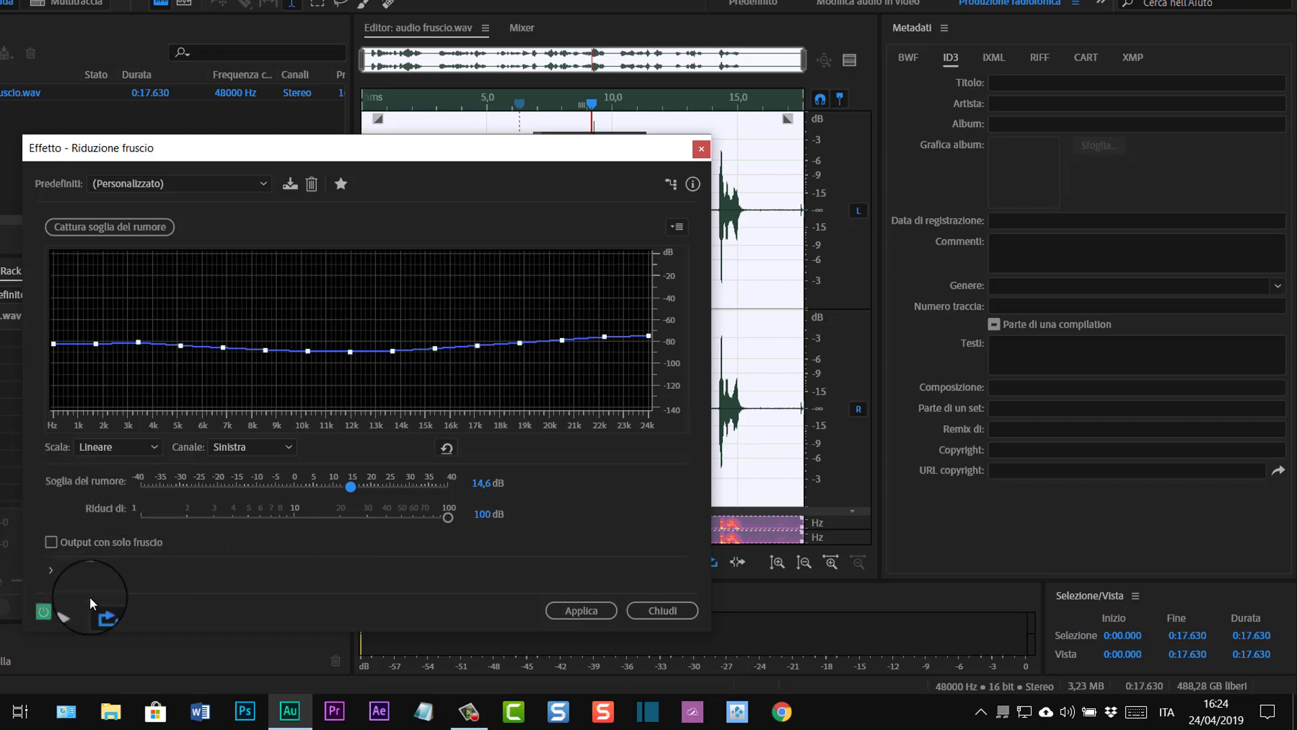
- Listen to only the removed hiss with Output con solo fruscio enabled, stop playback and disable the option
click(51, 543)
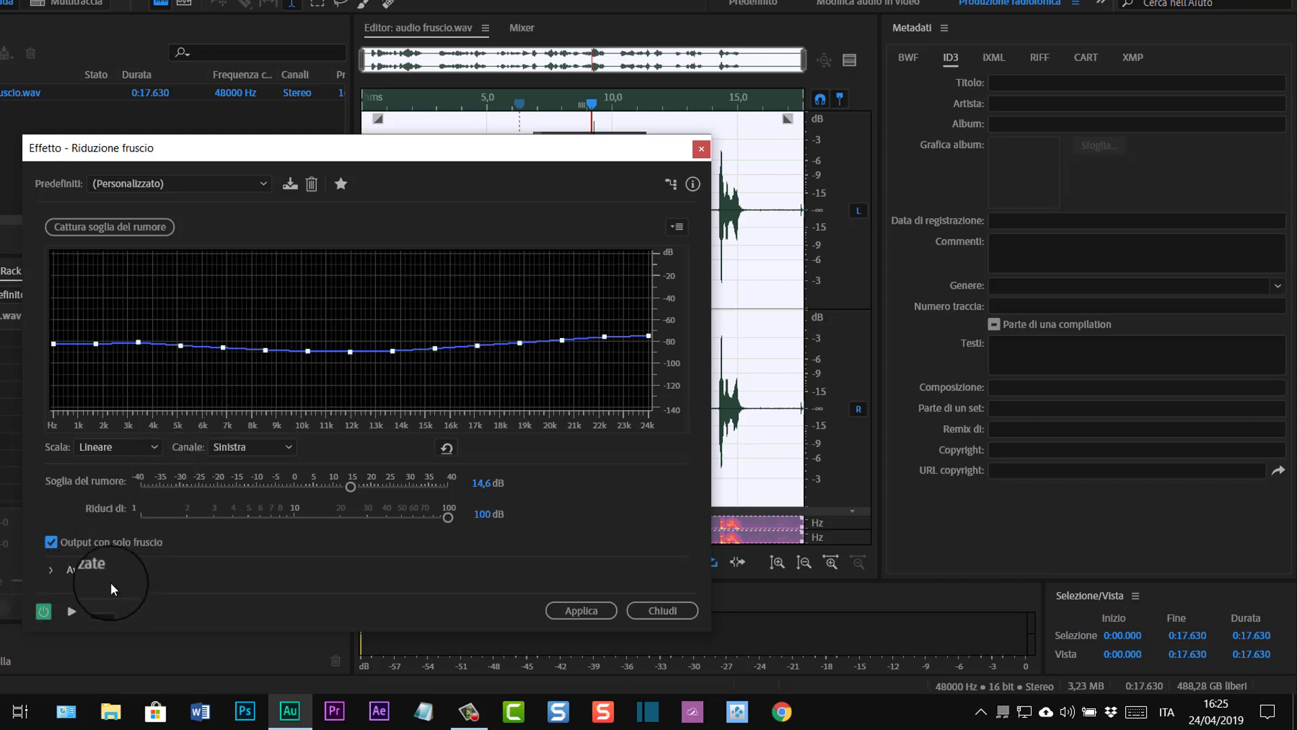
click(72, 611)
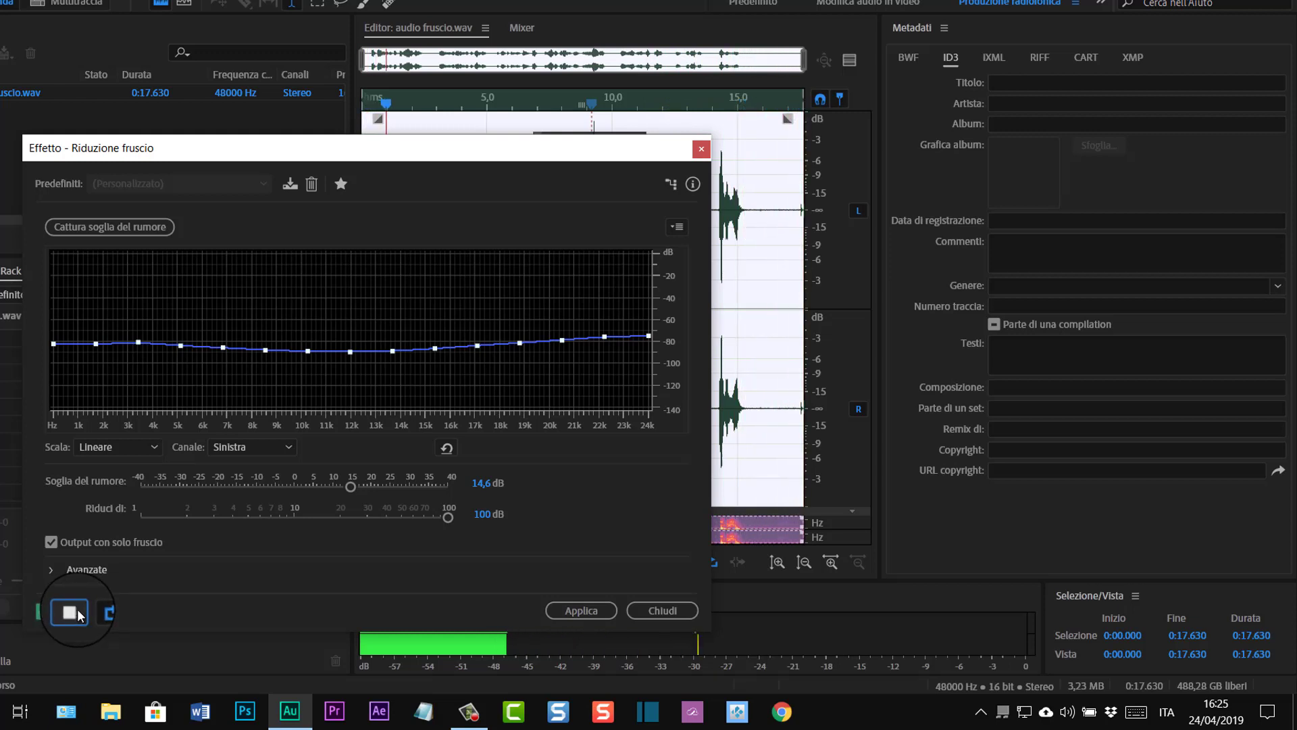
click(77, 614)
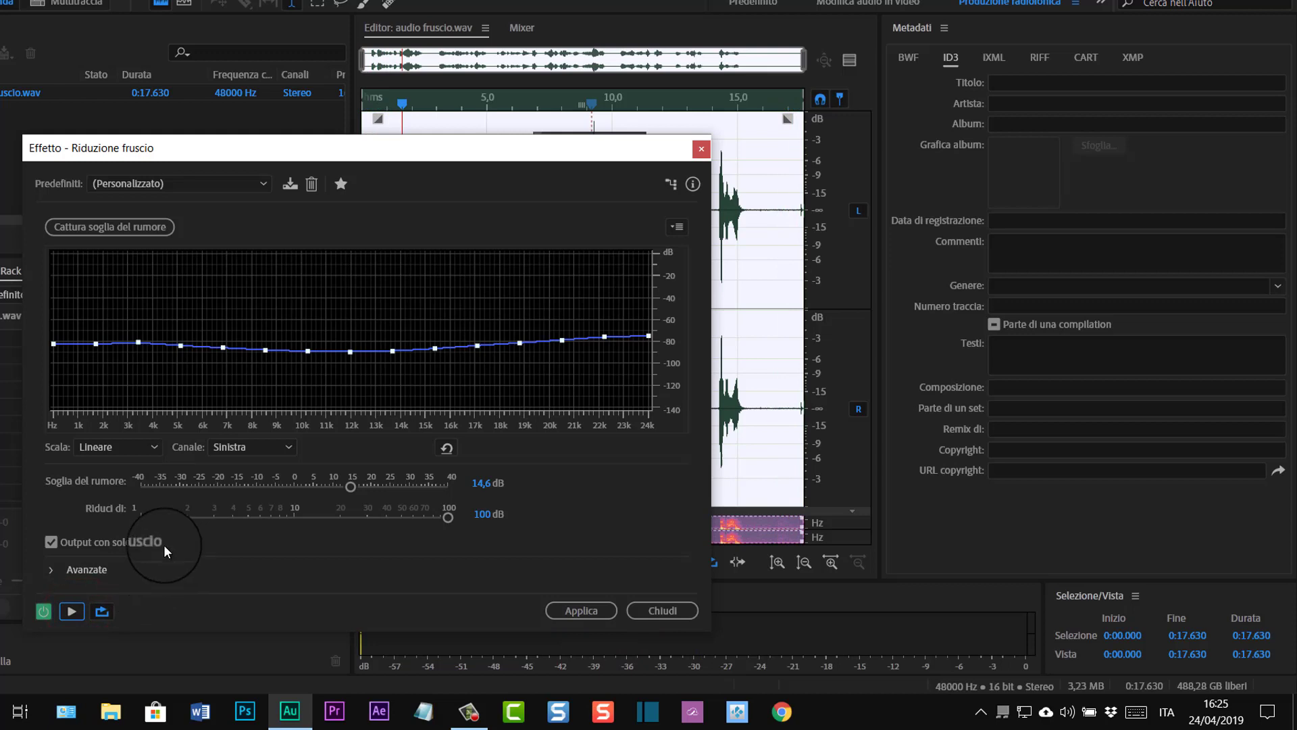
click(56, 538)
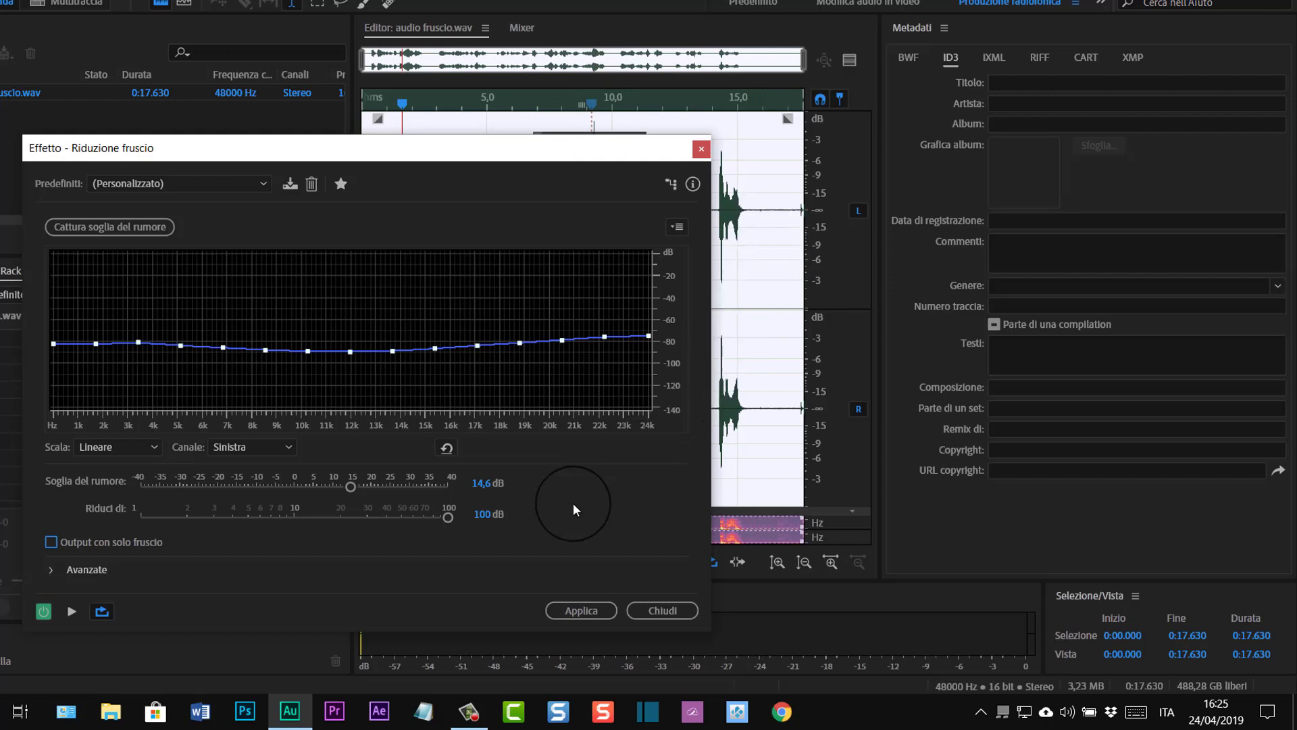
- Apply the Riduzione fruscio effect to the entire recording and clear the waveform selection
click(582, 610)
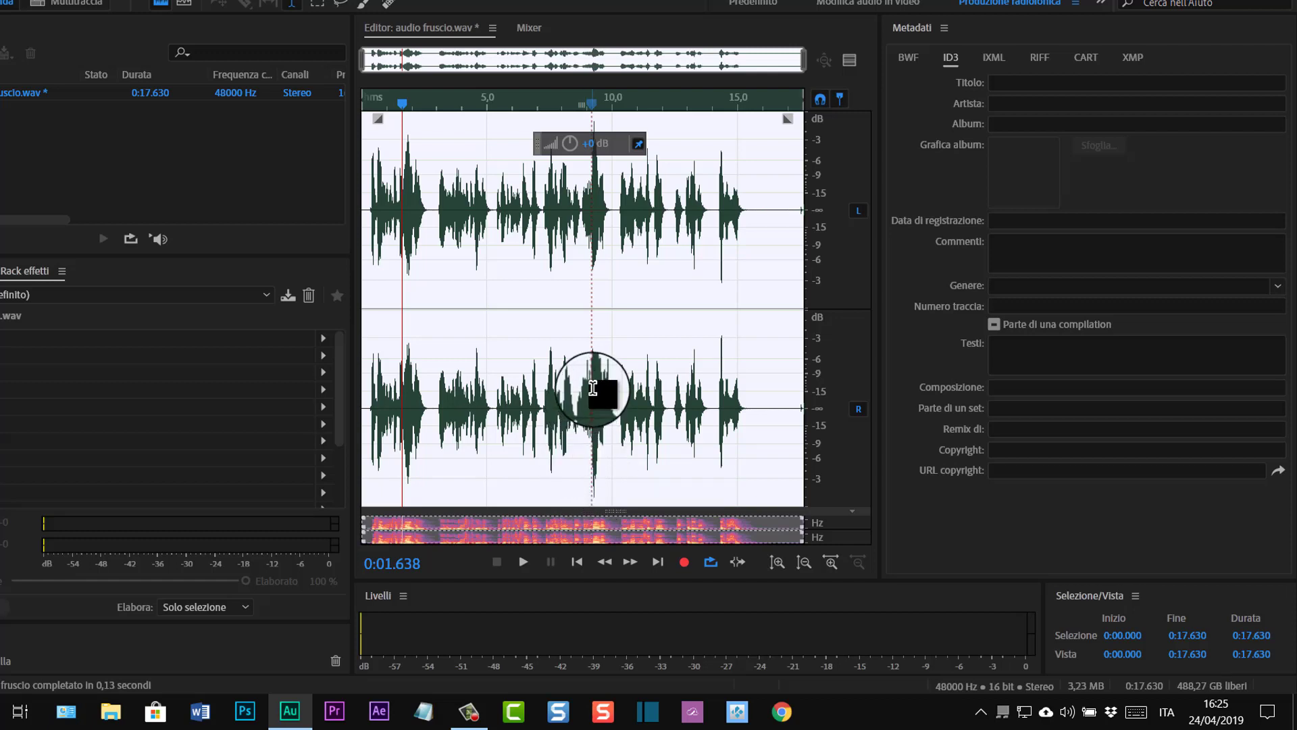
click(578, 301)
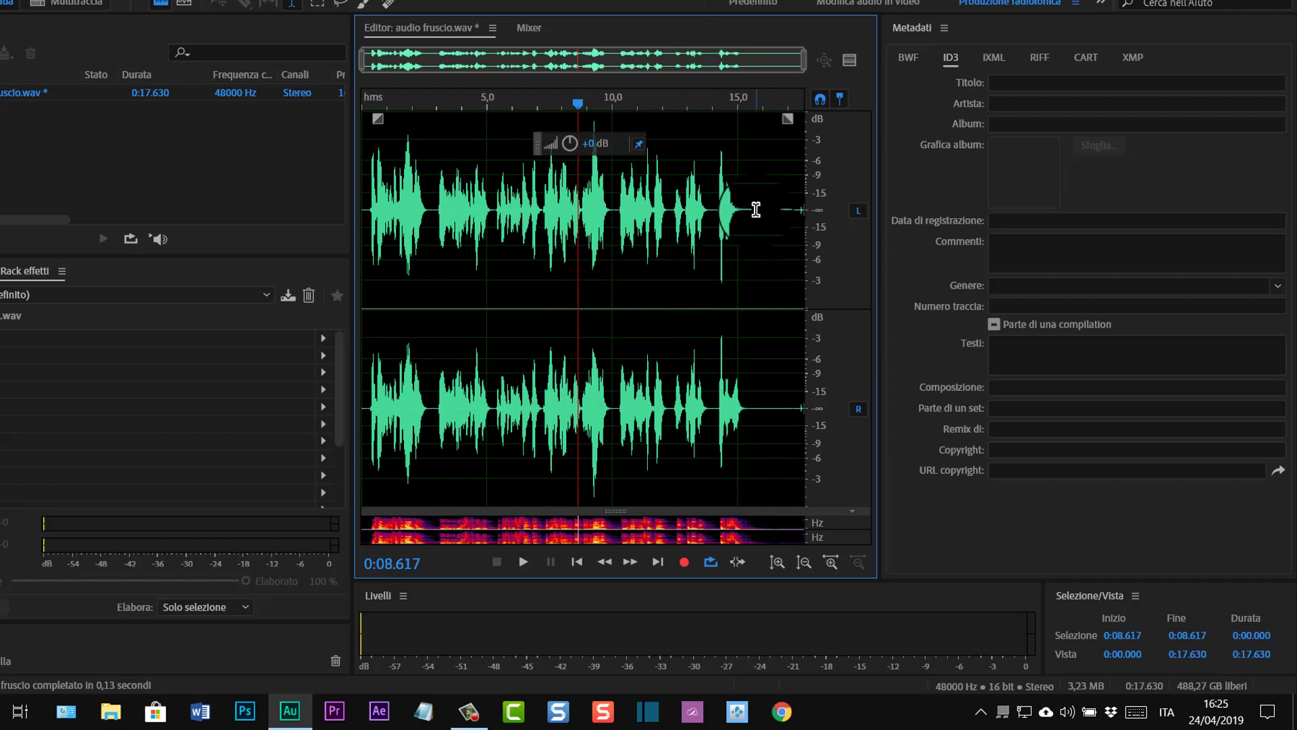
- Select the silent stretch from about 0:15.403 to 0:16.696 and examine its residual noise enlarged in time and amplitude
drag(748, 209, 781, 210)
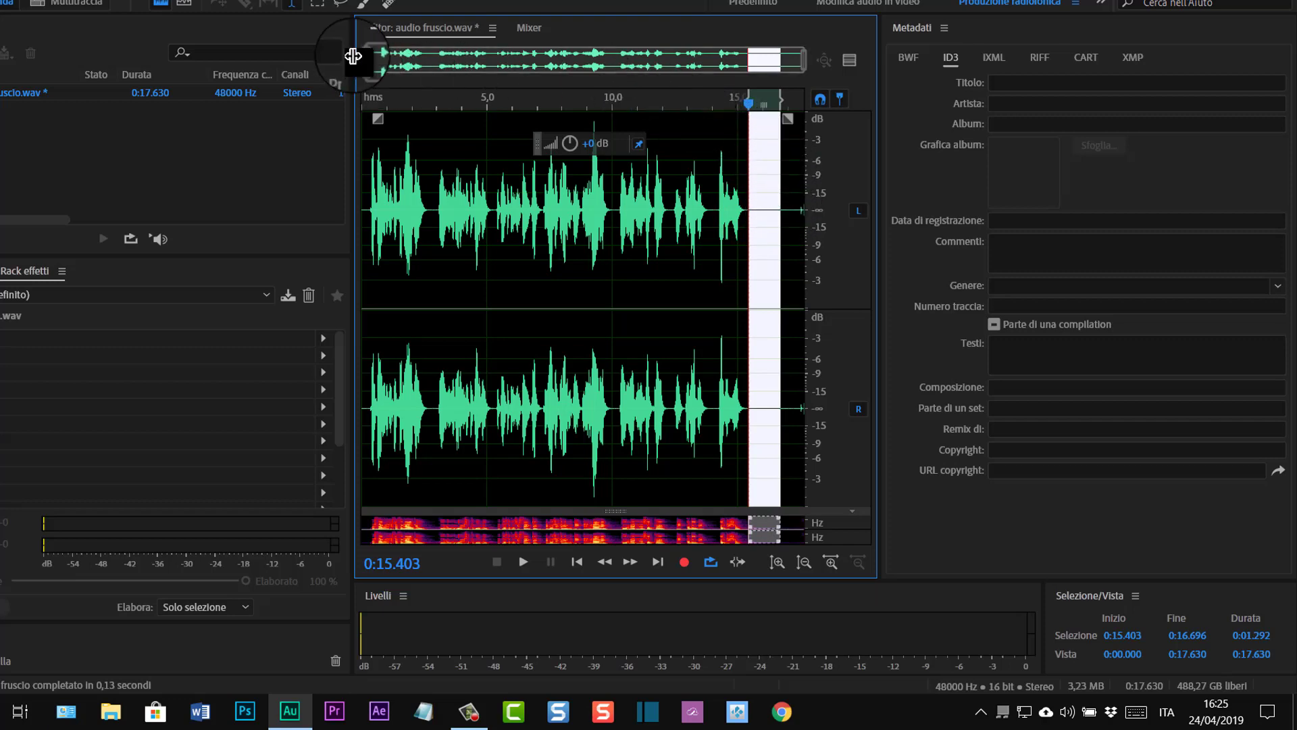
drag(362, 58, 709, 58)
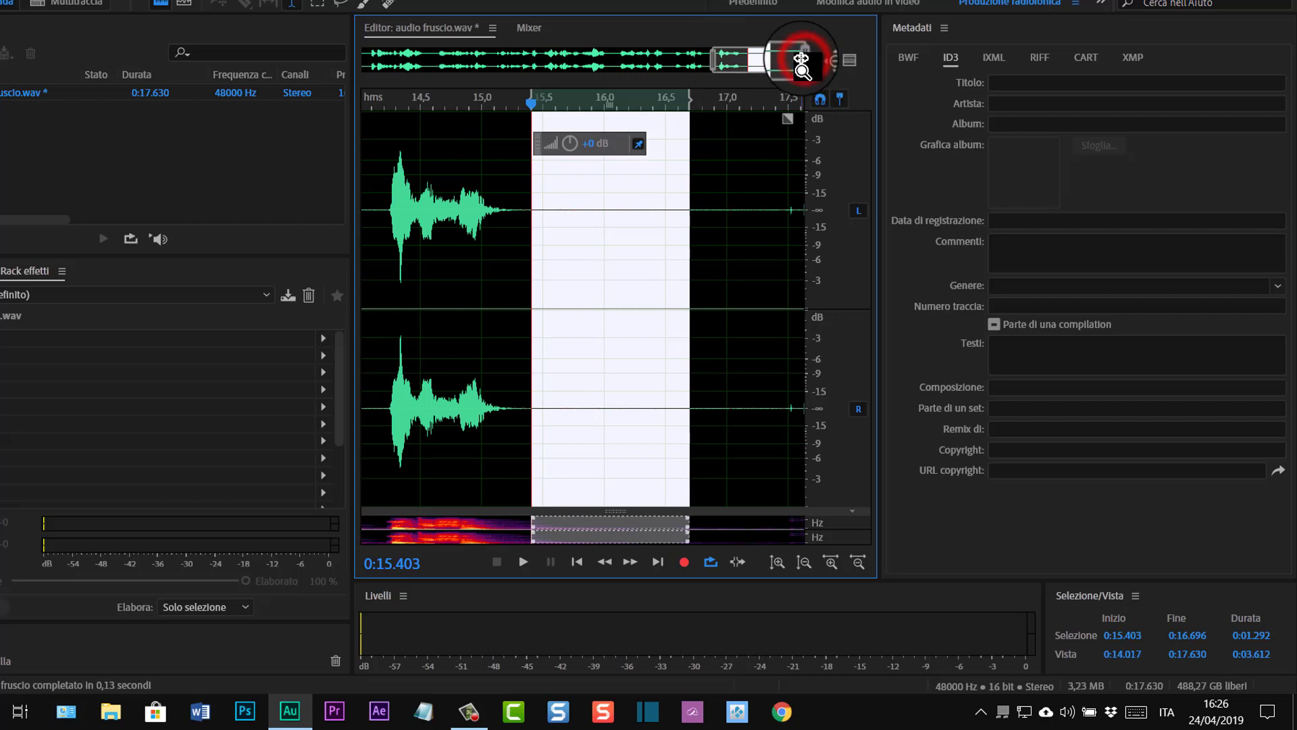
mouse_move(709, 61)
mouse_down()
mouse_move(753, 54)
mouse_move(732, 64)
mouse_up()
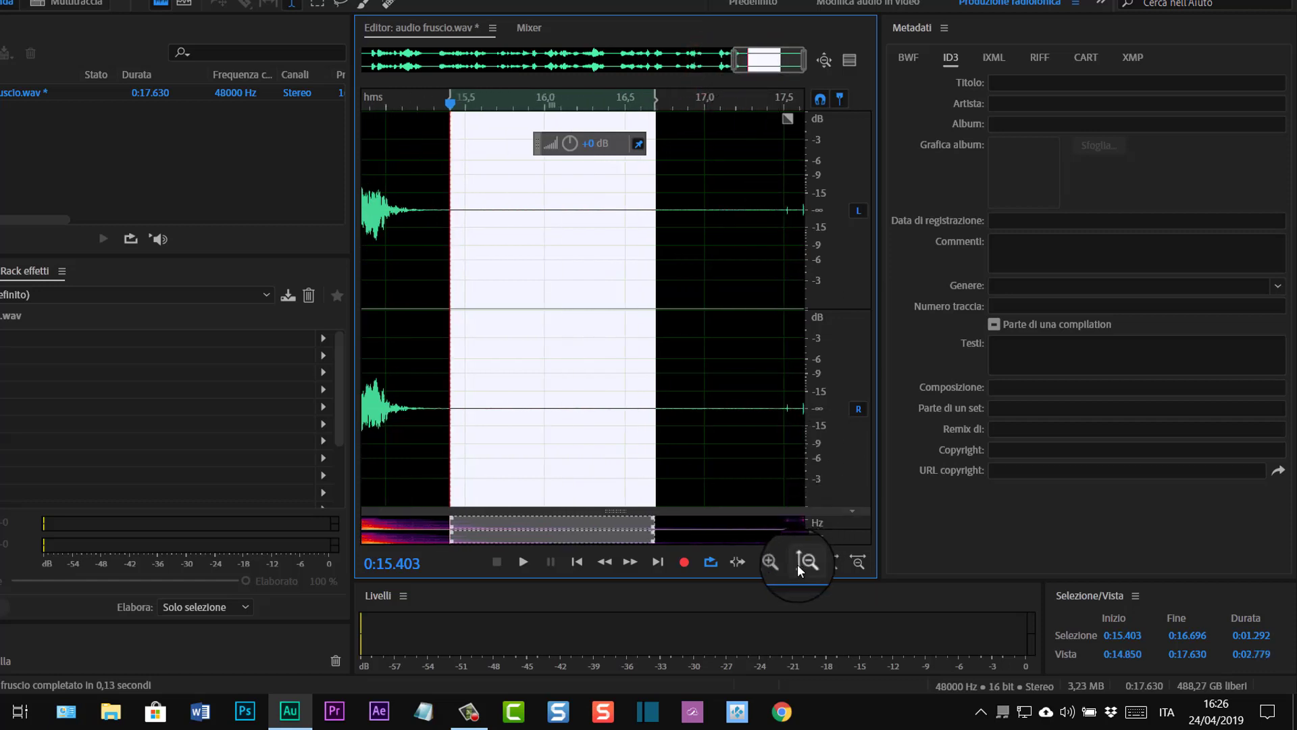
click(777, 562)
click(777, 562)
click(777, 562)
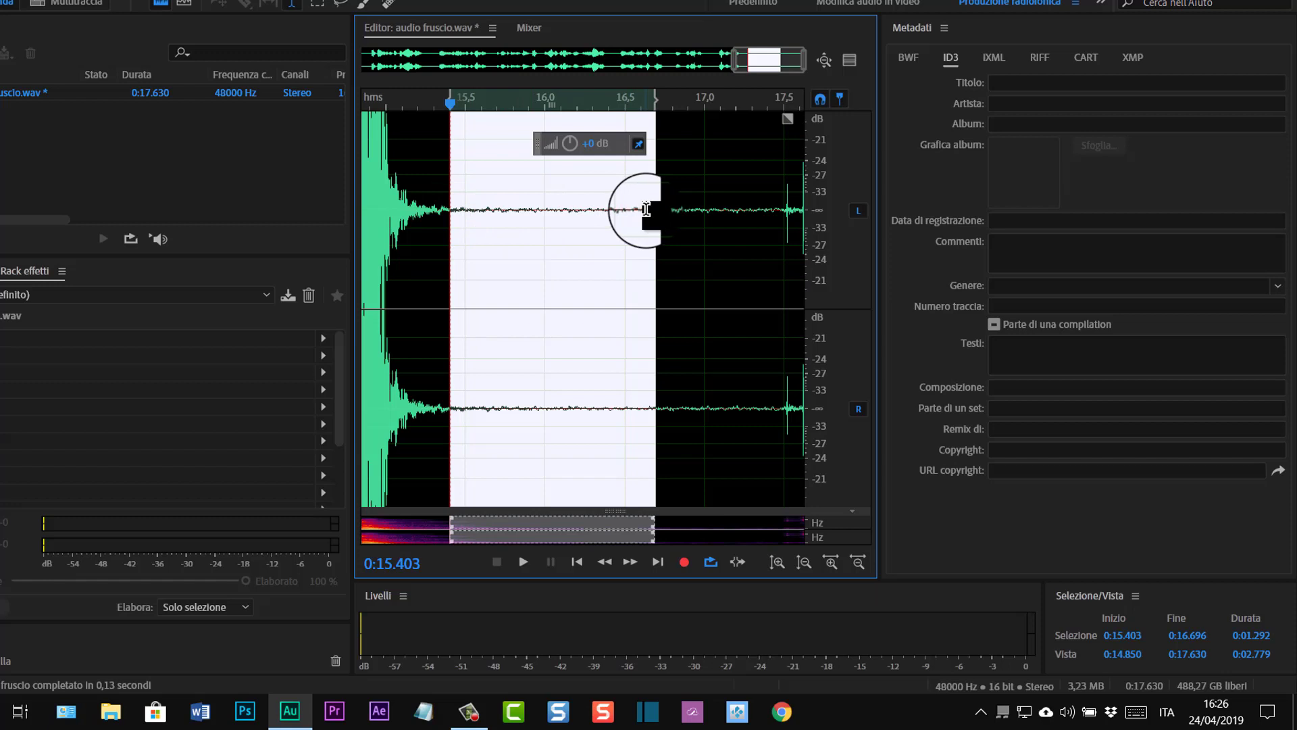
click(824, 61)
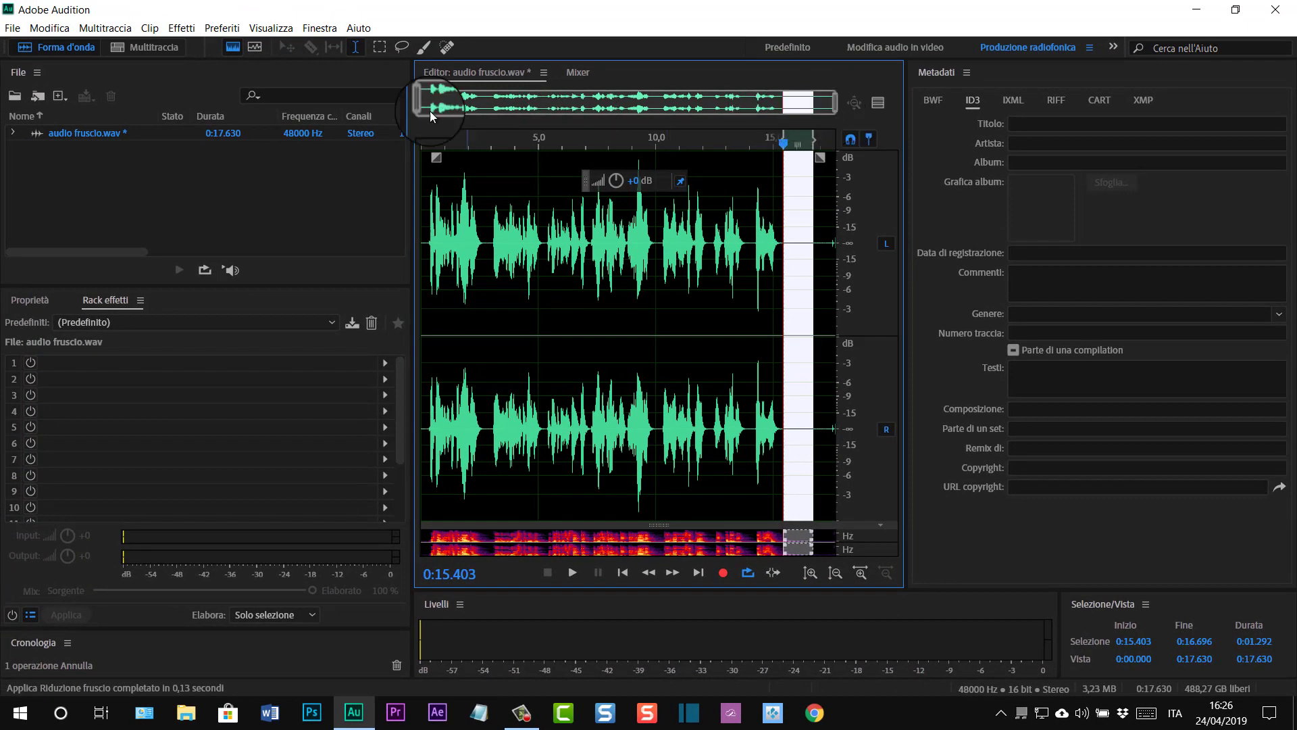
- Start a file export of the cleaned recording and name the exported file audio senza fruscio.mp3
click(10, 28)
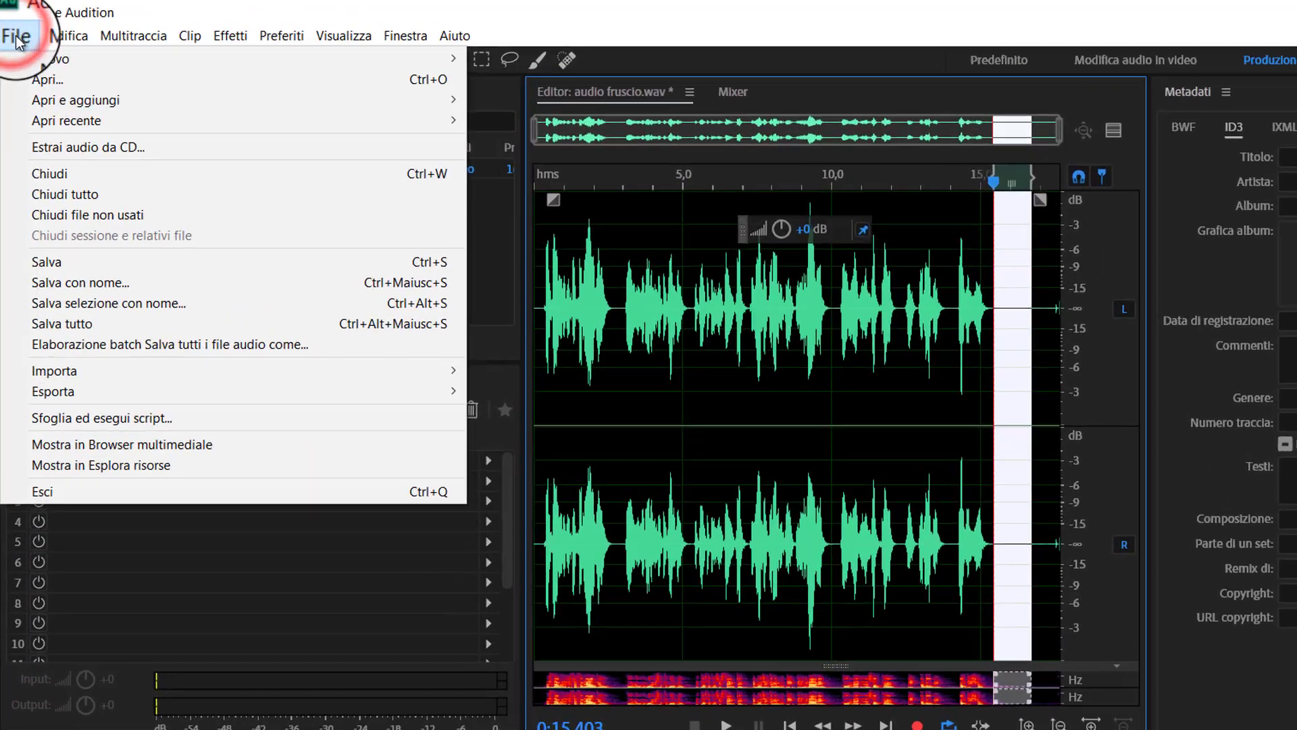
mouse_move(96, 306)
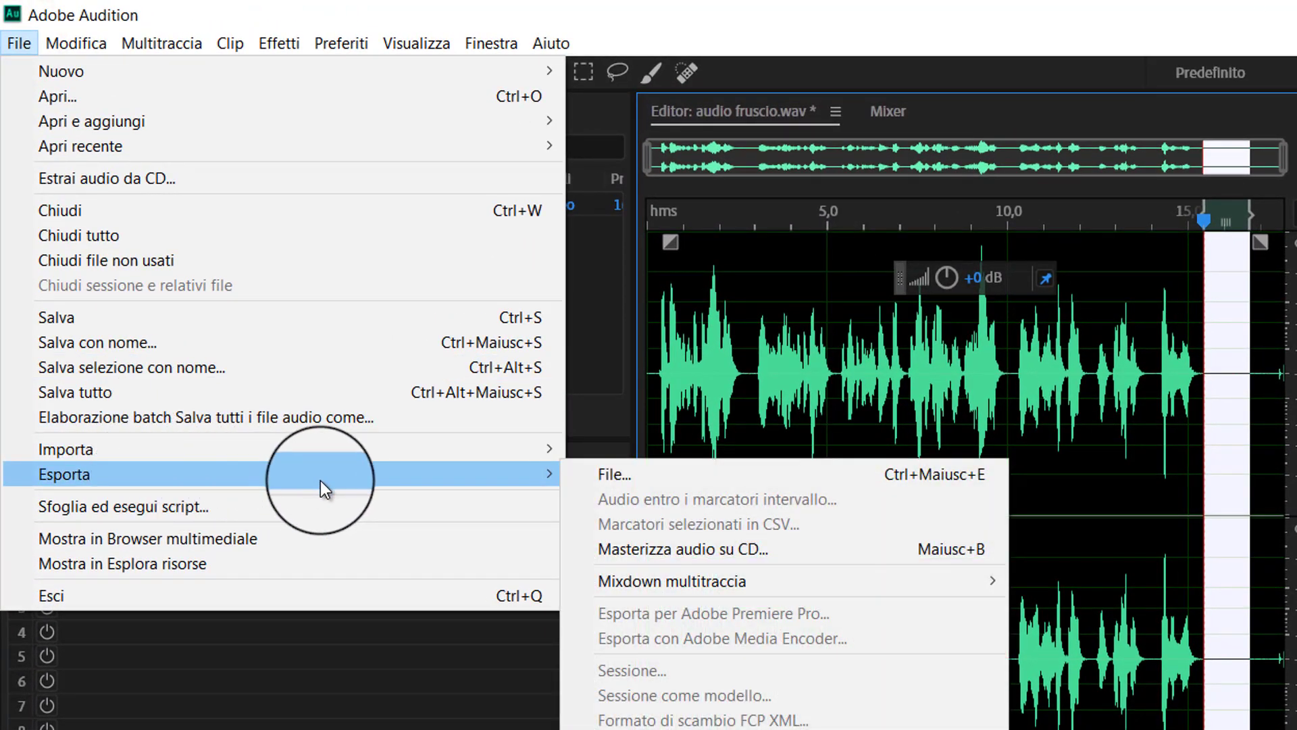
click(687, 473)
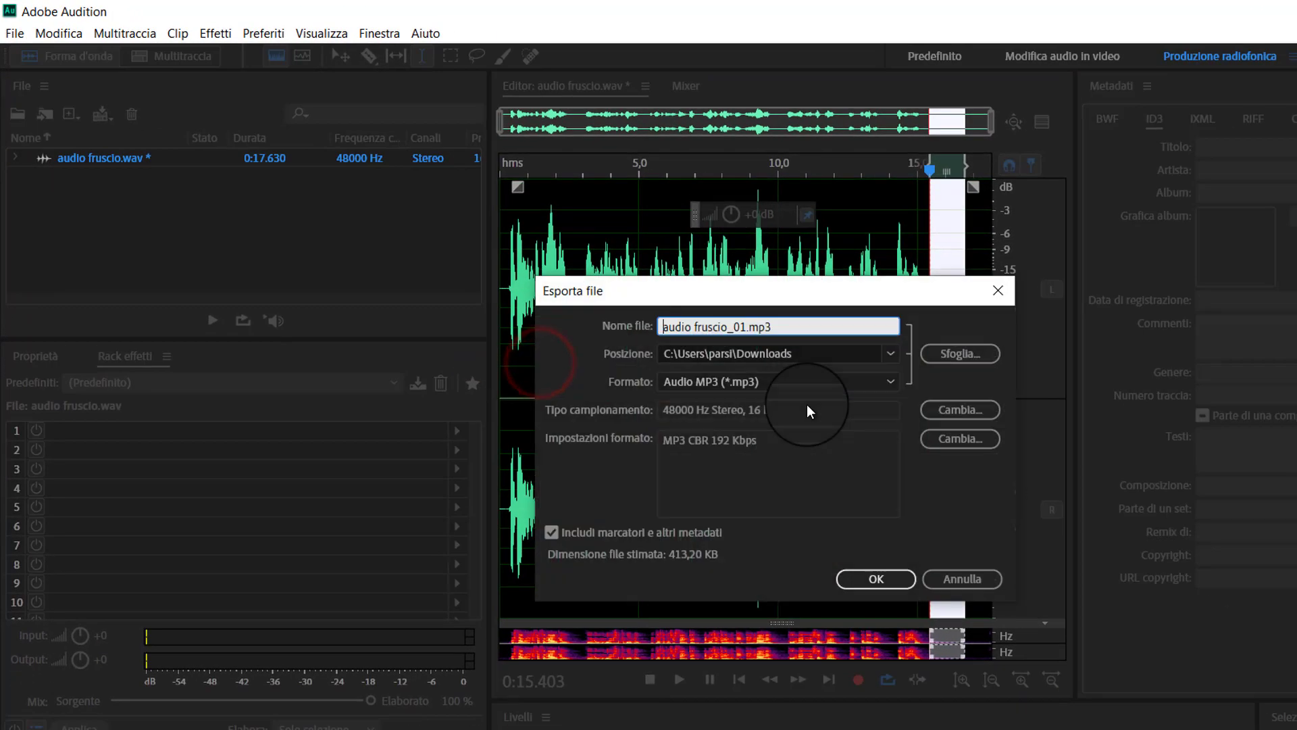
click(746, 327)
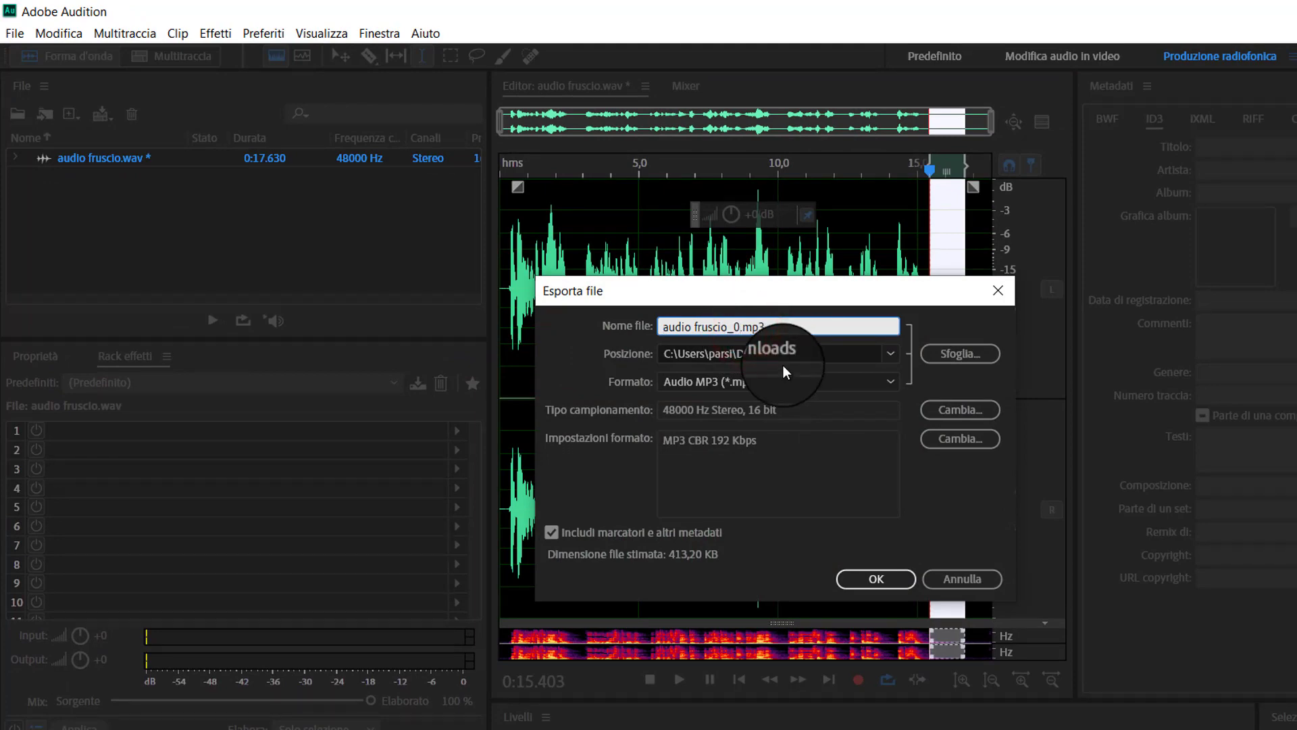
key(BackSpace)
key(BackSpace)
key(BackSpace)
key(BackSpace)
key(BackSpace)
key(BackSpace)
key(BackSpace)
key(BackSpace)
key(BackSpace)
key(BackSpace)
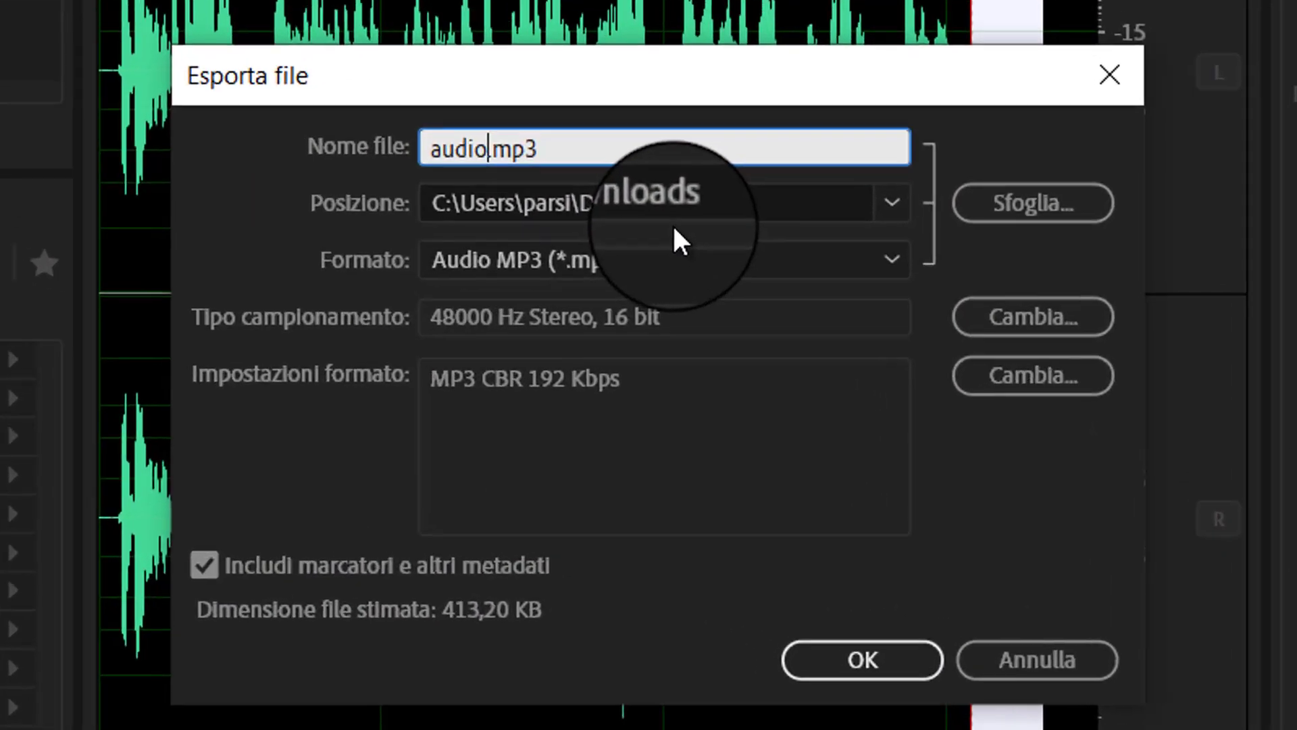
text(senza)
text( frusci)
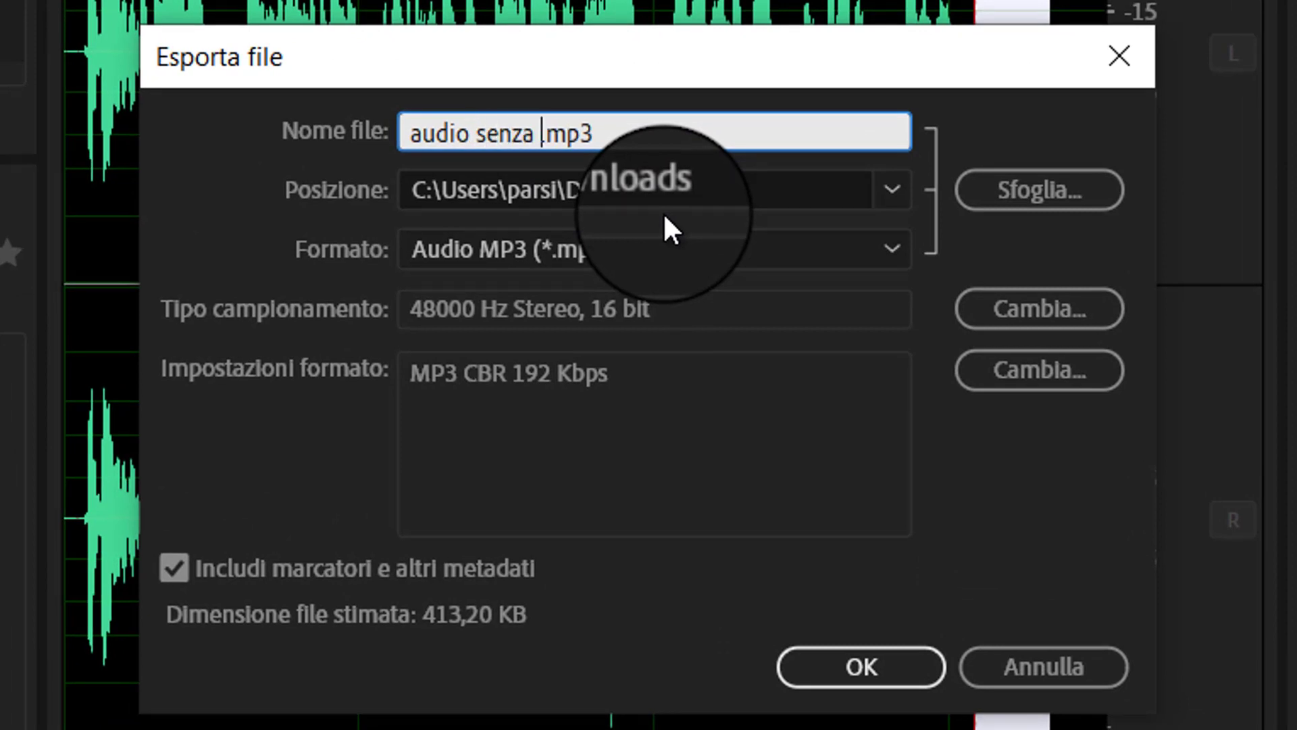
text(o)
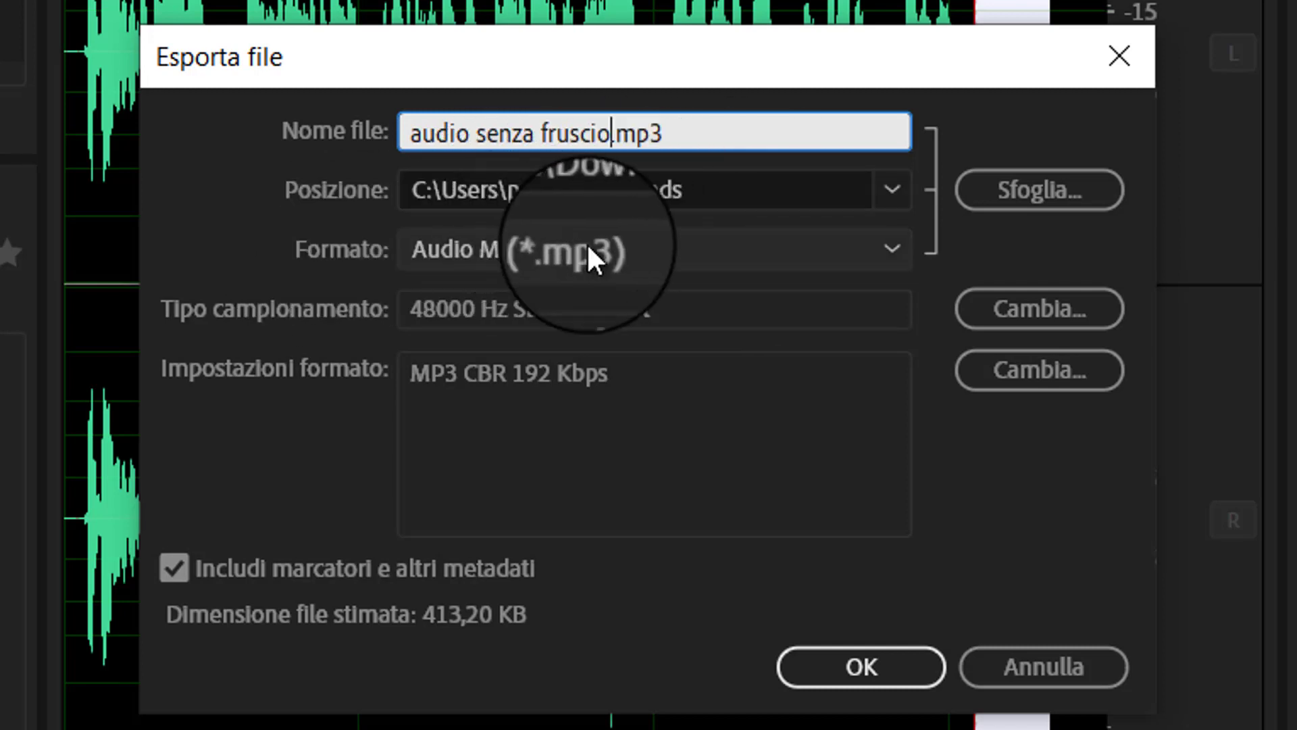
- Export the file as Audio MP3 with markers and other metadata included, accepting the lossy compression
click(894, 250)
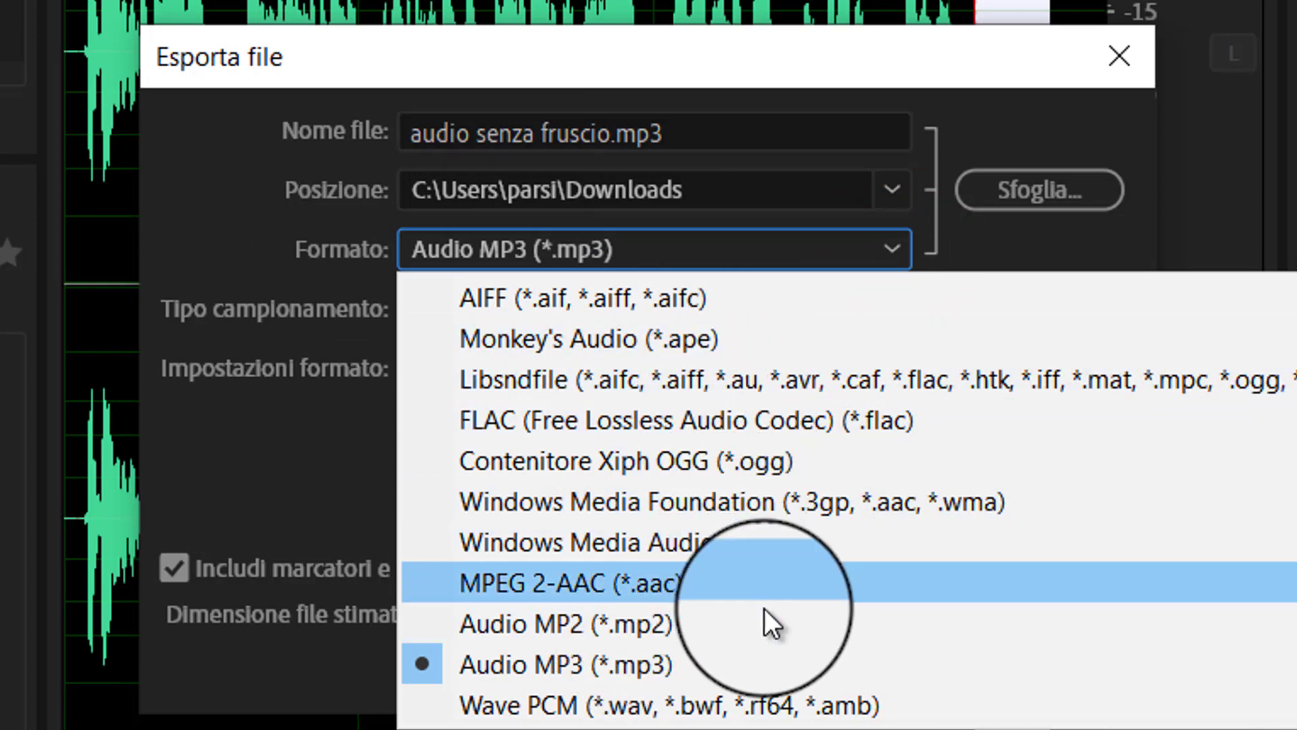
click(889, 249)
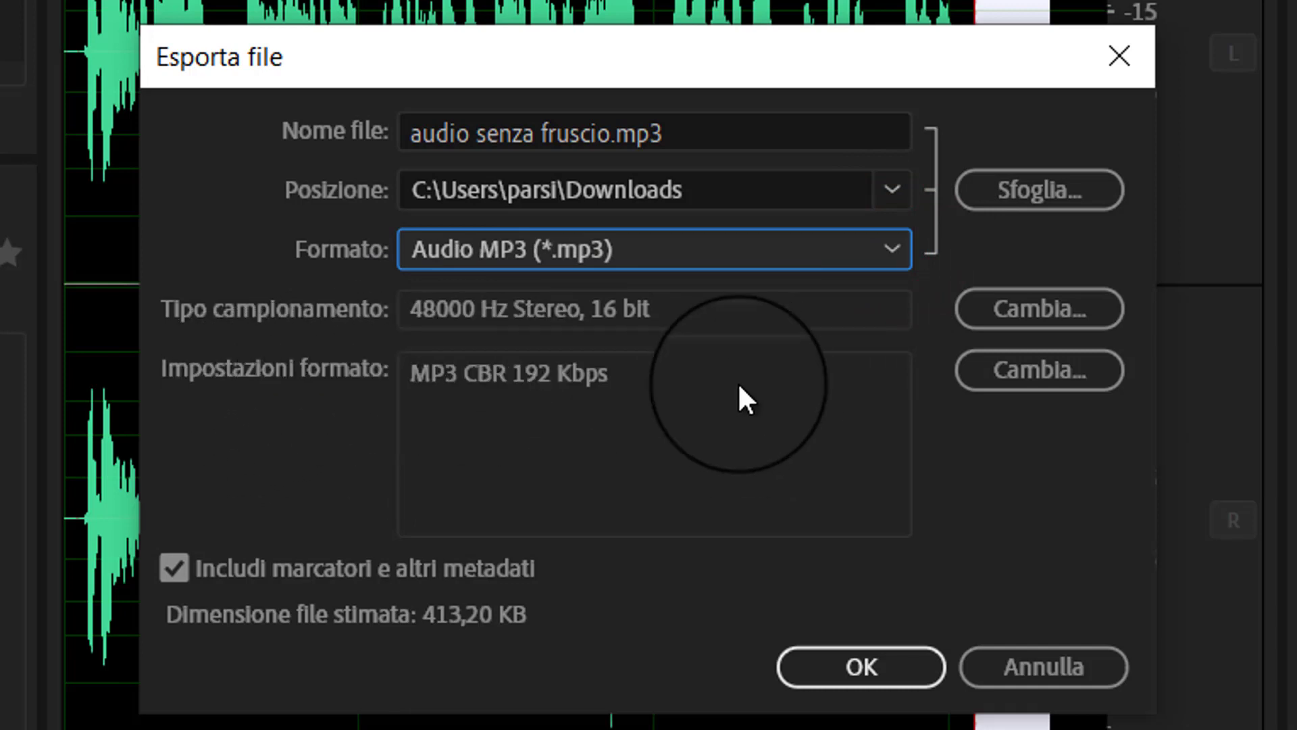
click(186, 568)
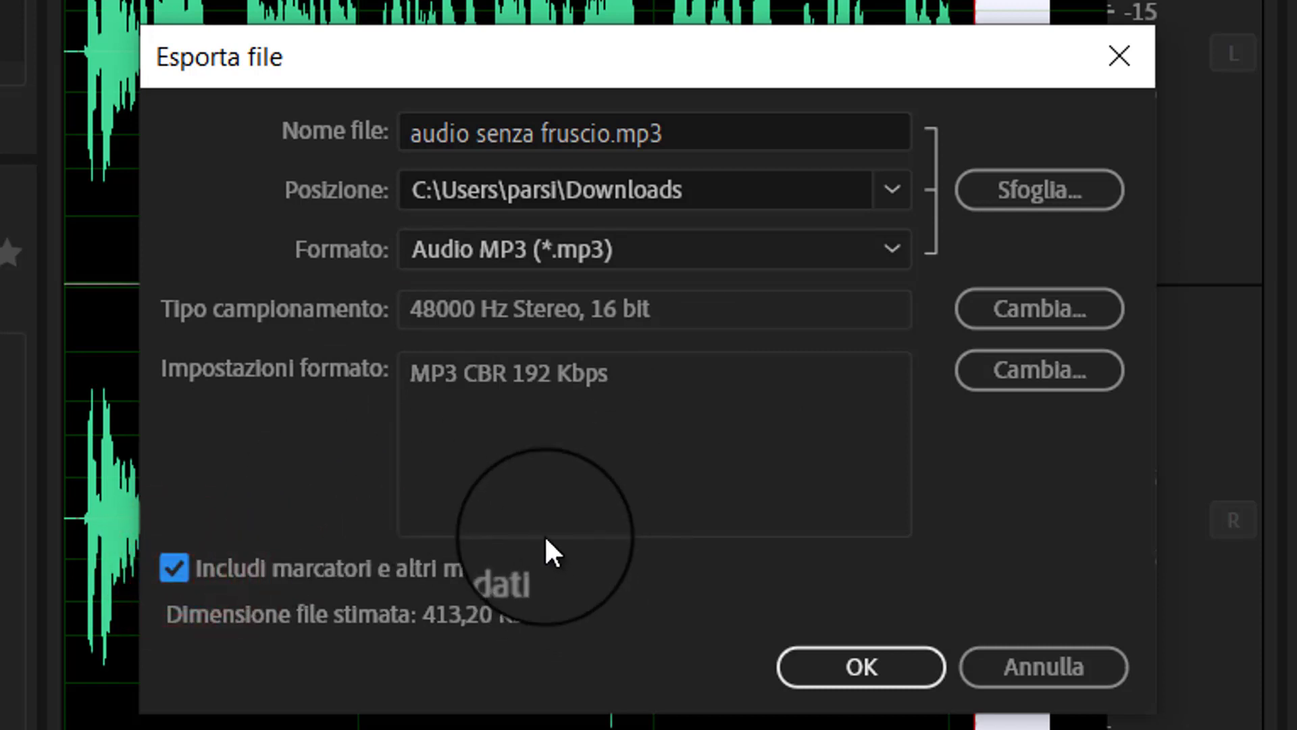
click(894, 669)
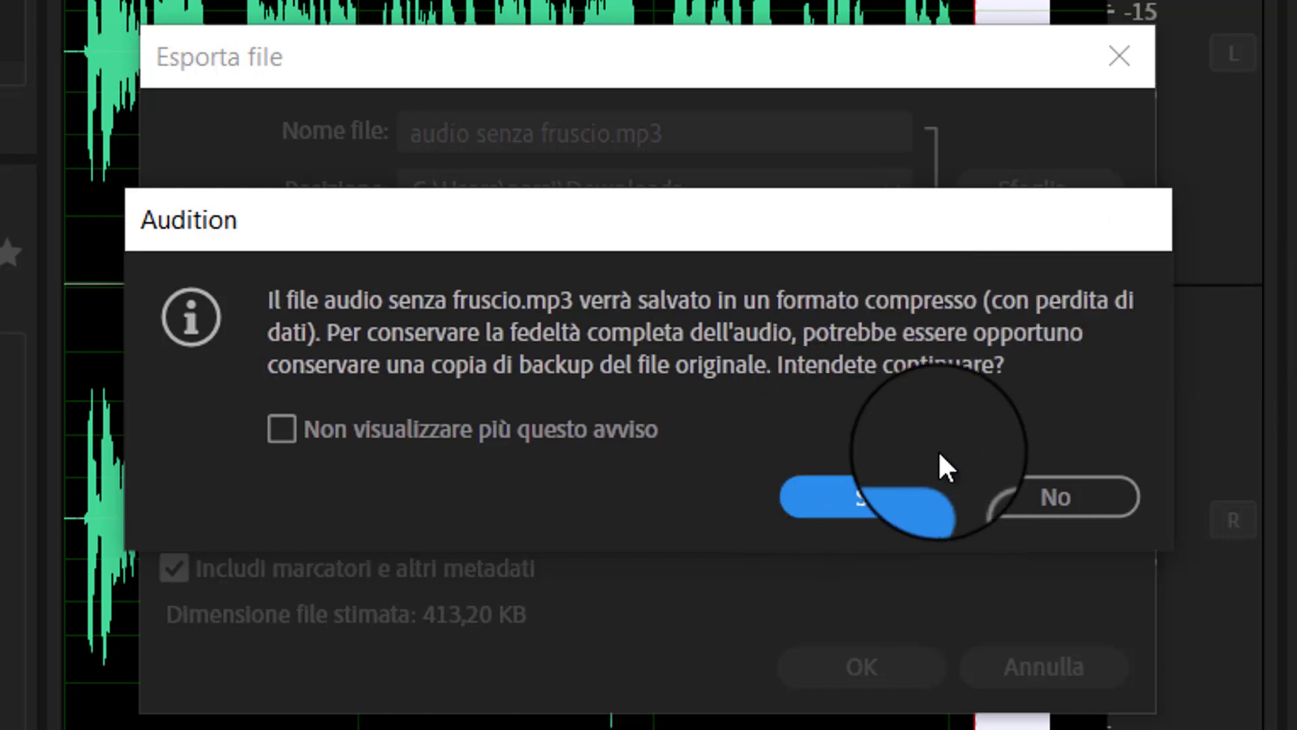
click(869, 494)
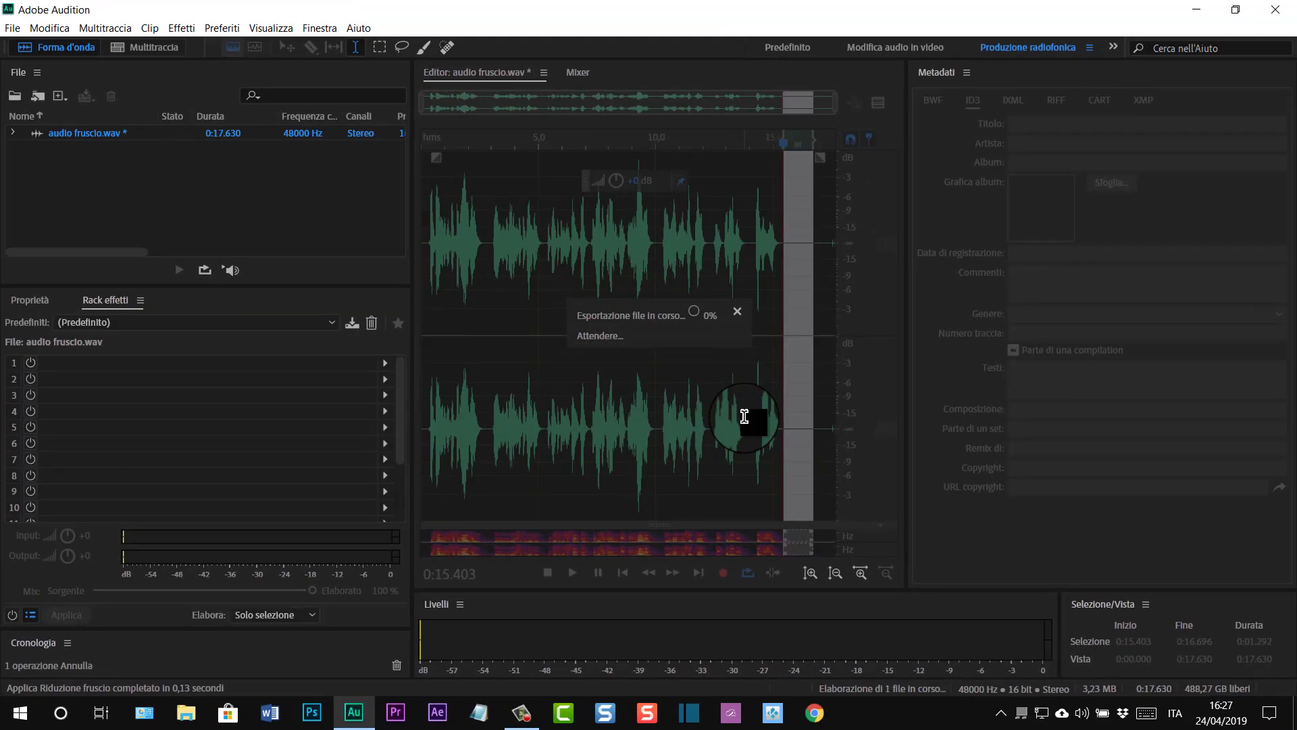